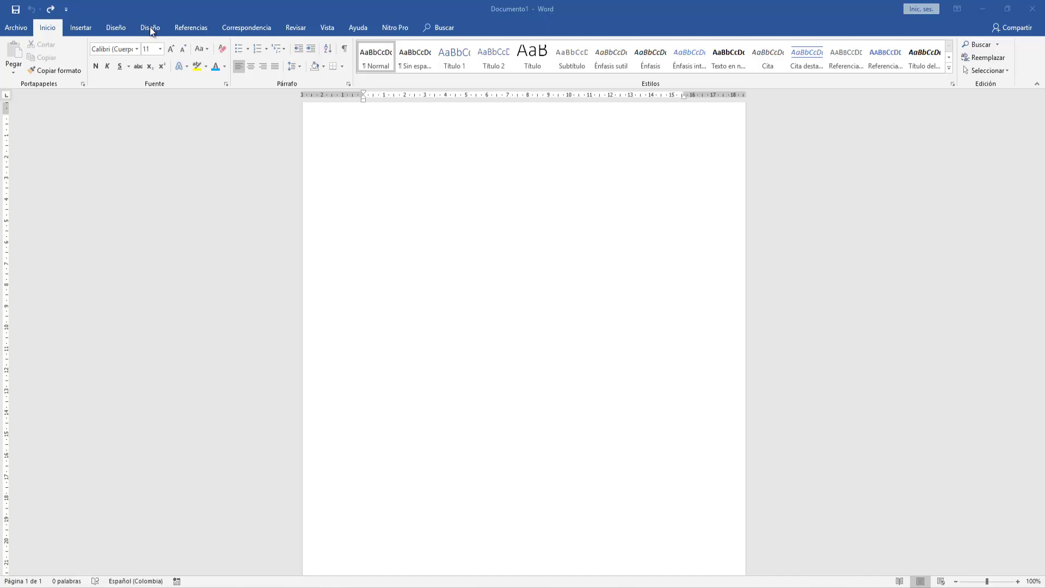
Step: Examine the margin presets and the custom margin settings in the page setup, and dismiss the dialog
left_click(150, 28)
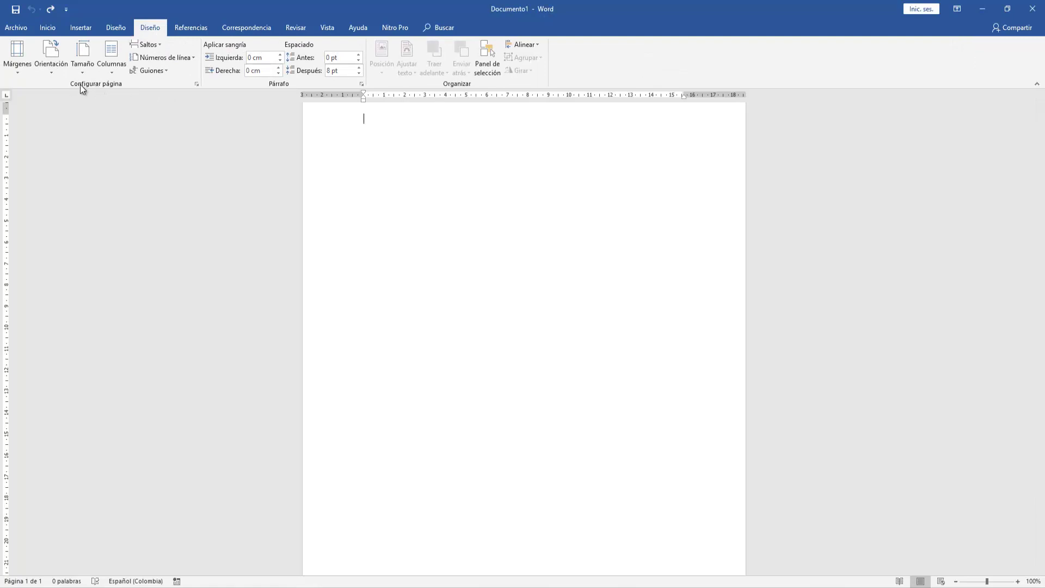
left_click(22, 71)
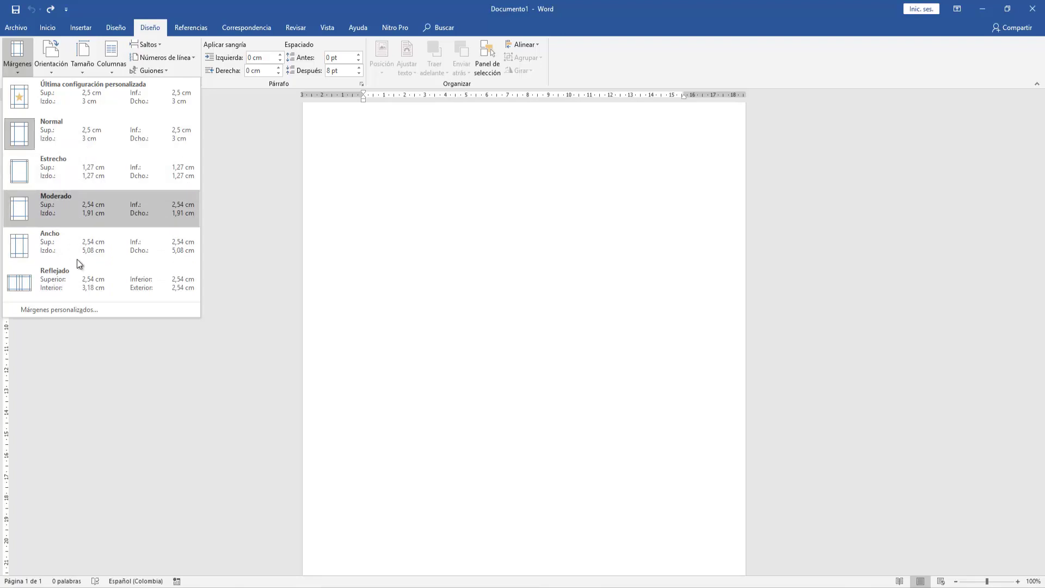
left_click(76, 309)
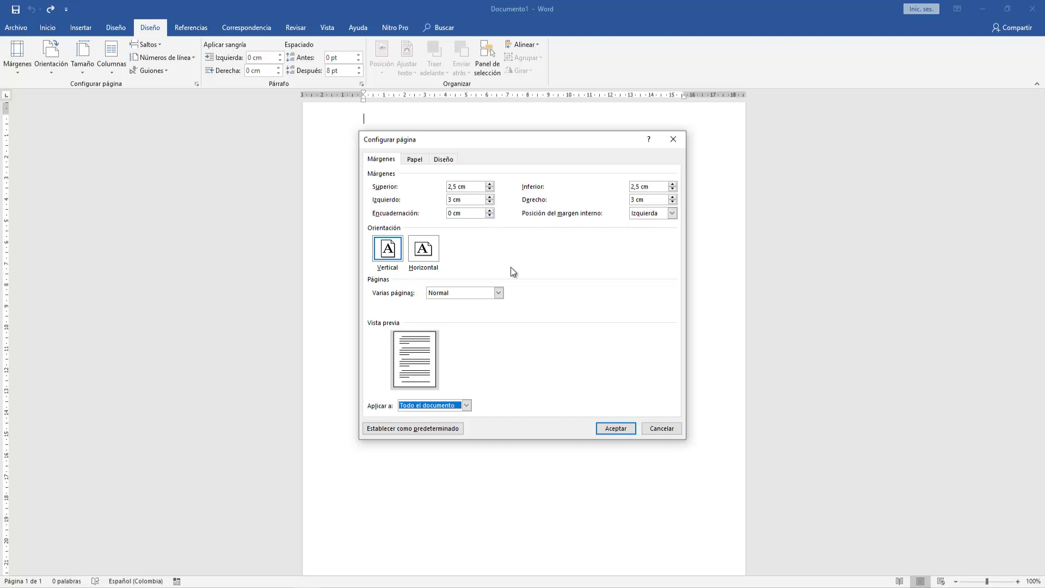
left_click(658, 429)
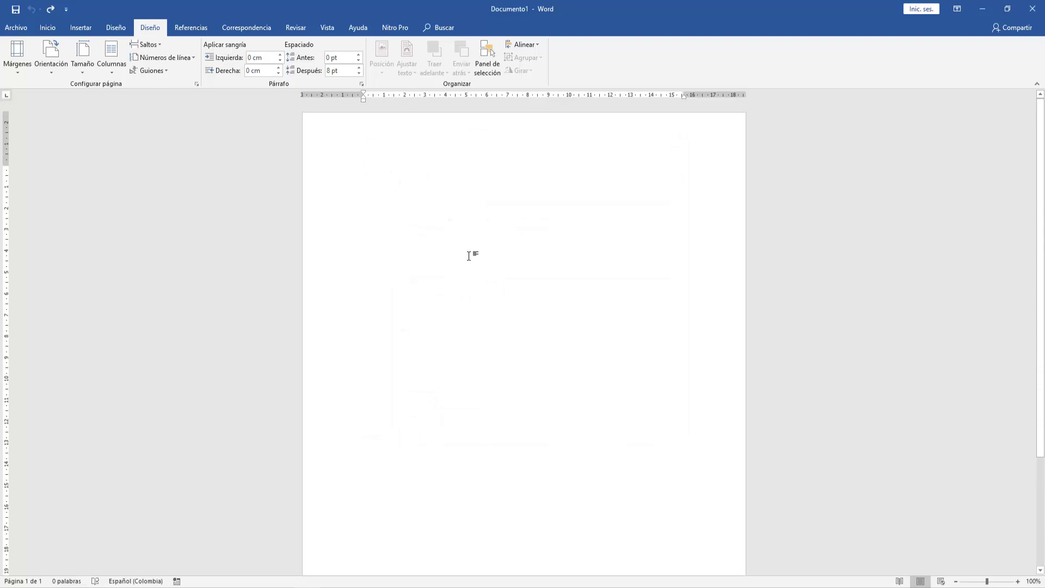
Step: Fill the blank document with sample text using the formula =RAND(9,3)
type("=RA")
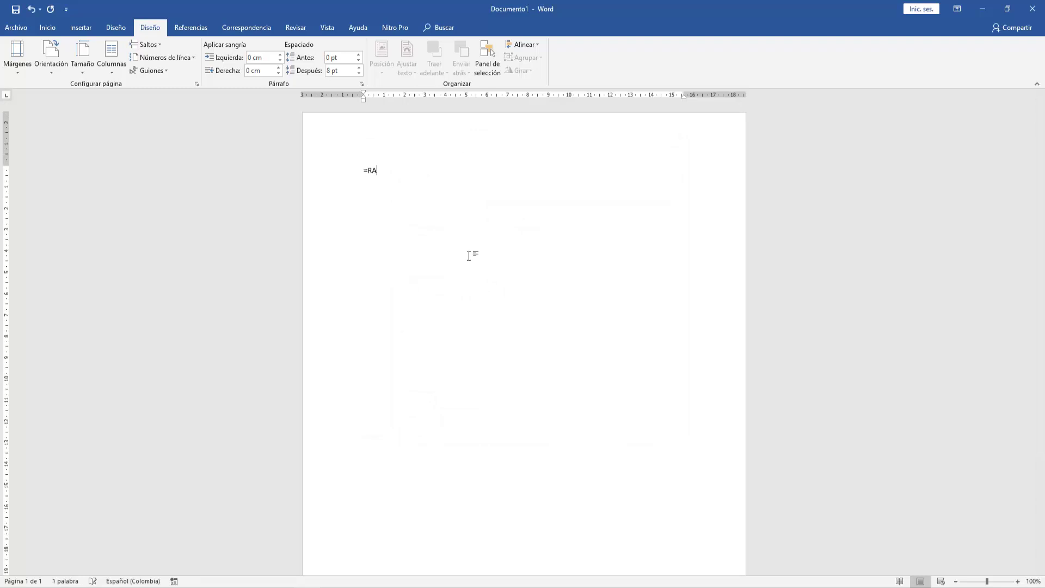
type("ND(9,3)")
key("Return")
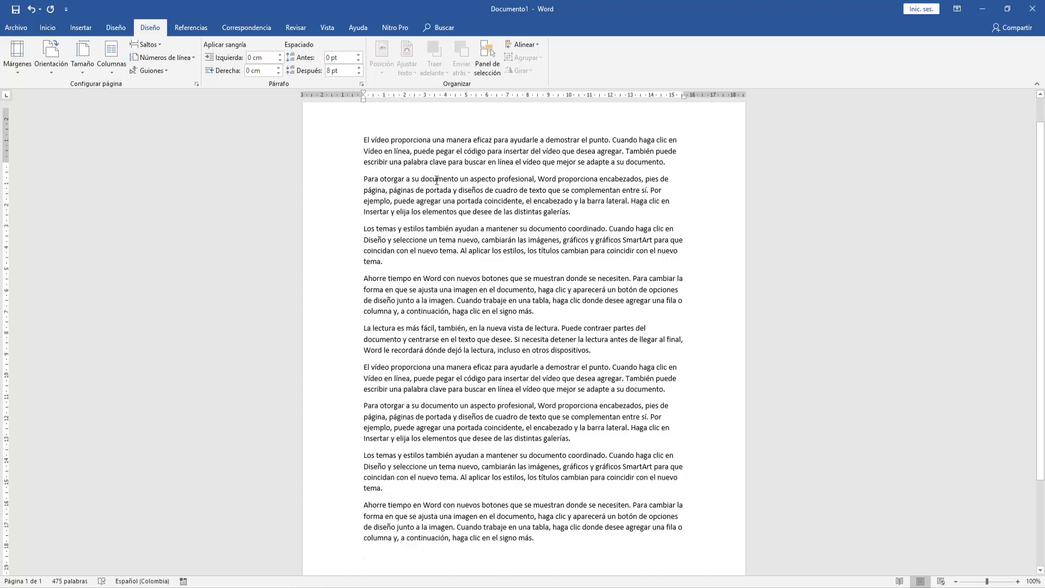
scroll(487, 214, "up", 1)
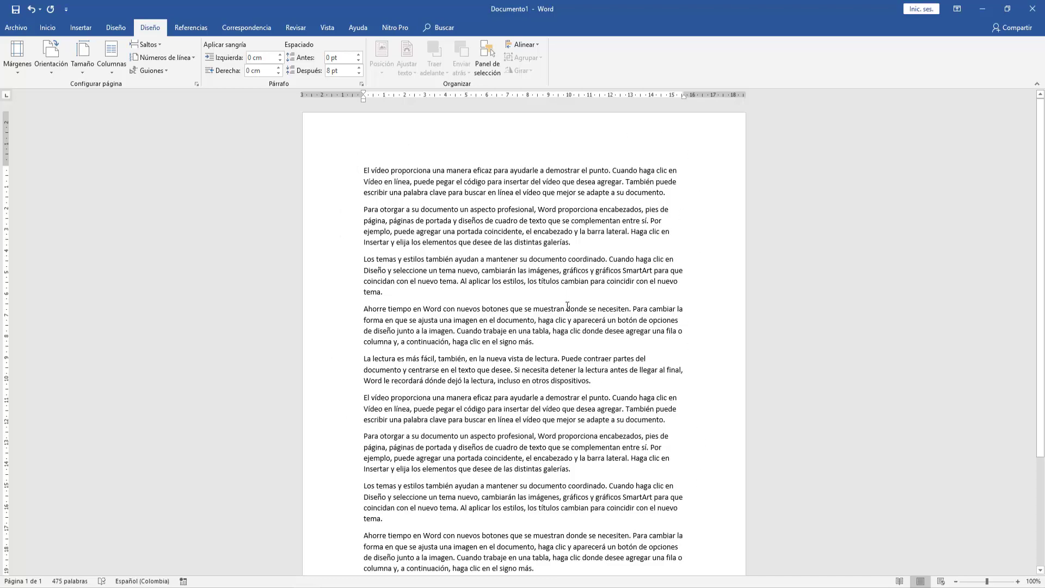
scroll(463, 529, "down", 5)
scroll(599, 521, "up", 5)
Step: Set the binding margin (Encuadernación) to 3 cm for the whole document and apply it
left_click(17, 58)
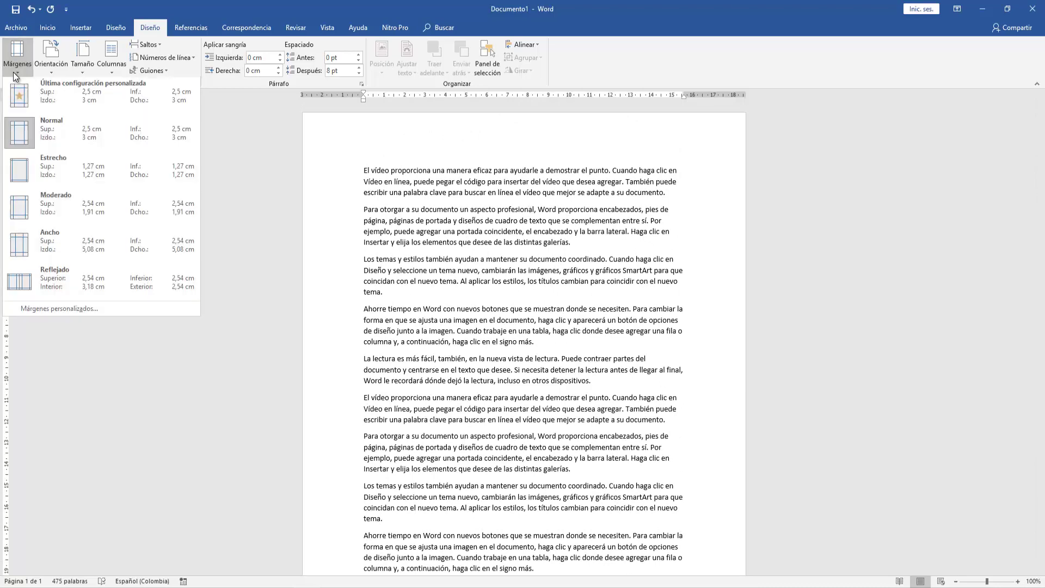
left_click(33, 310)
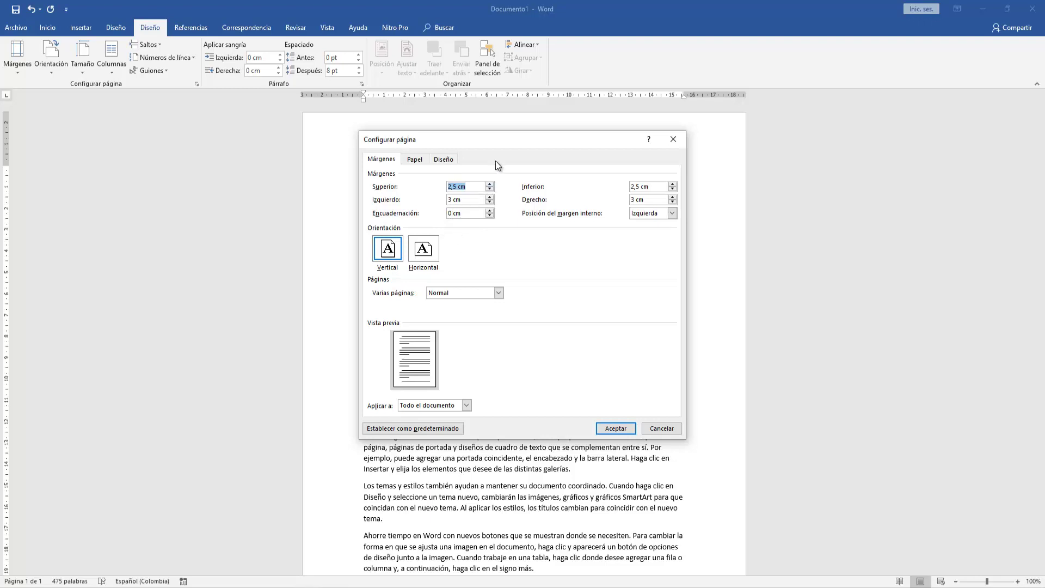
left_click_drag(504, 142, 773, 183)
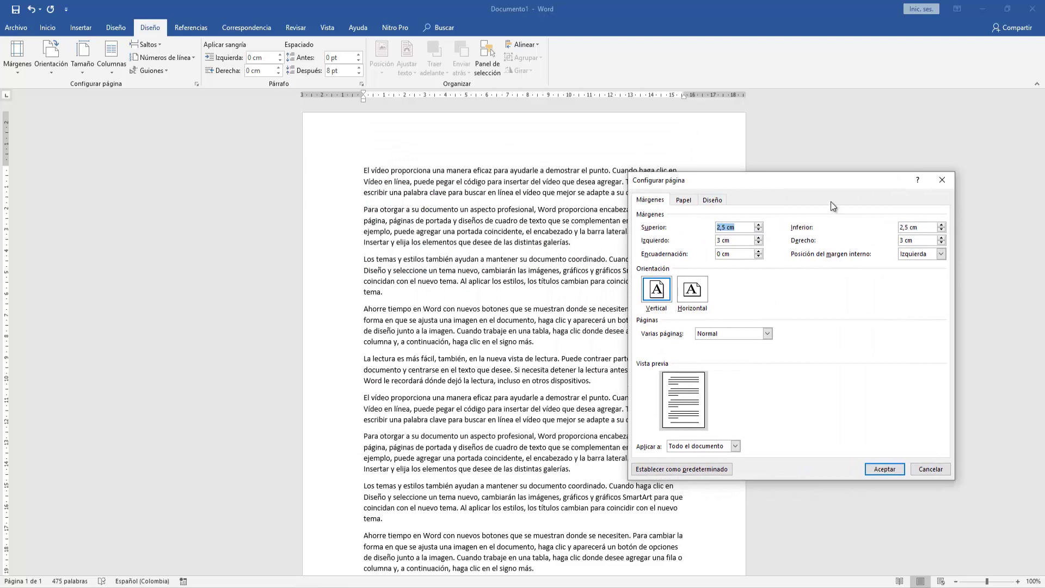
left_click_drag(803, 185, 612, 129)
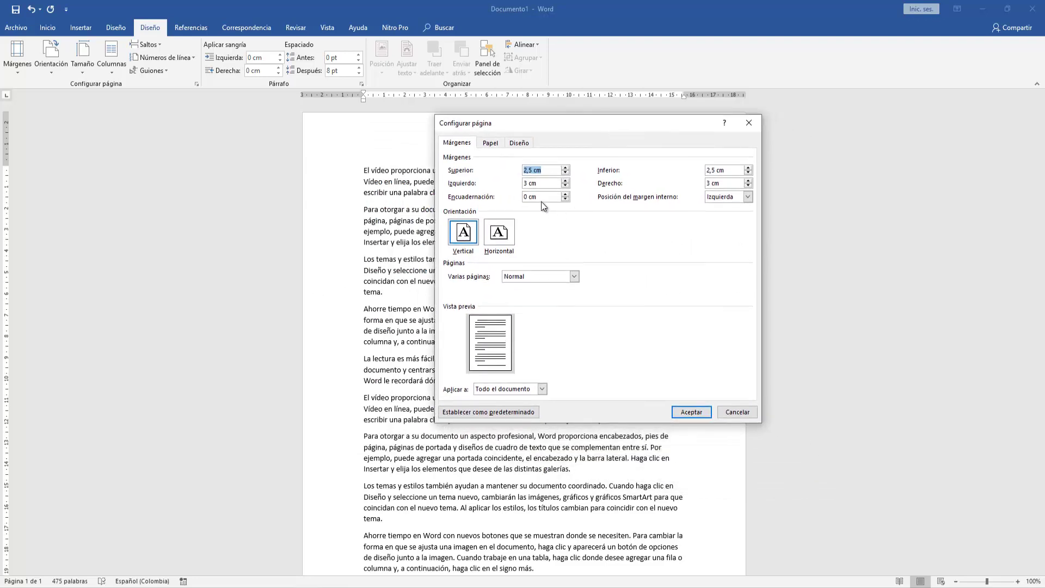
left_click(566, 194)
left_click_drag(566, 194, 566, 193)
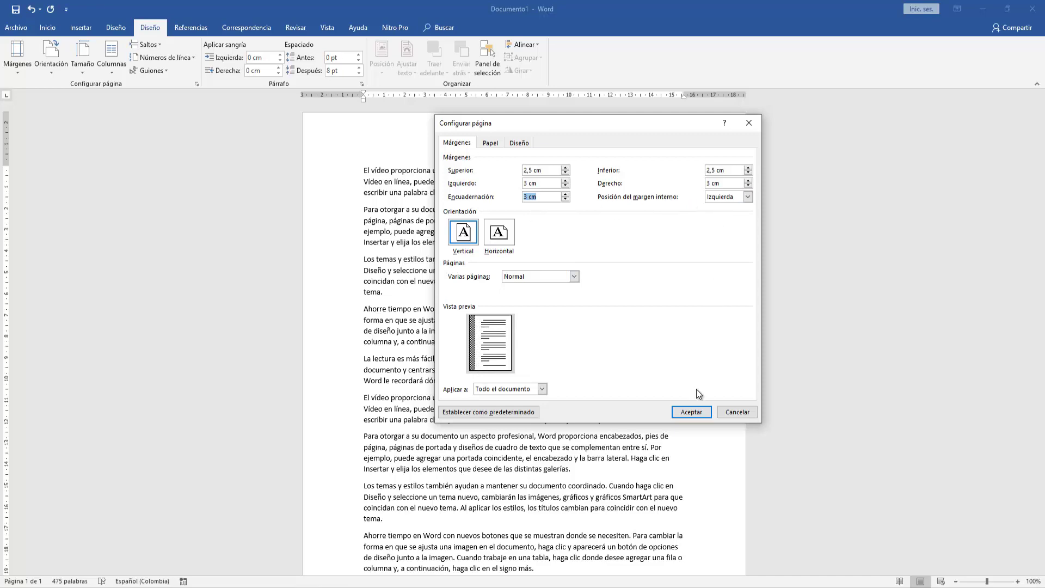
left_click(691, 412)
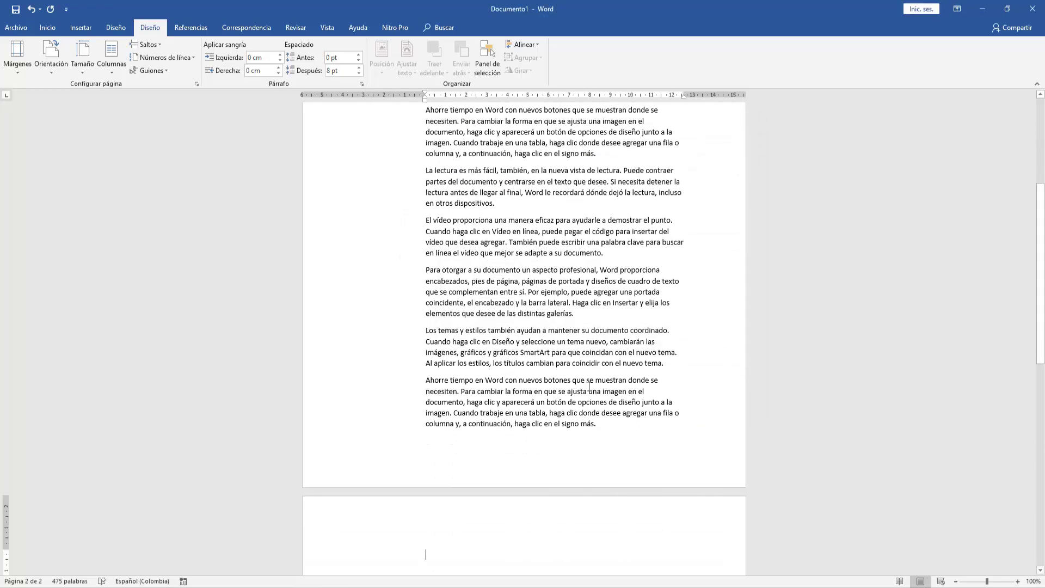
scroll(518, 354, "up", 5)
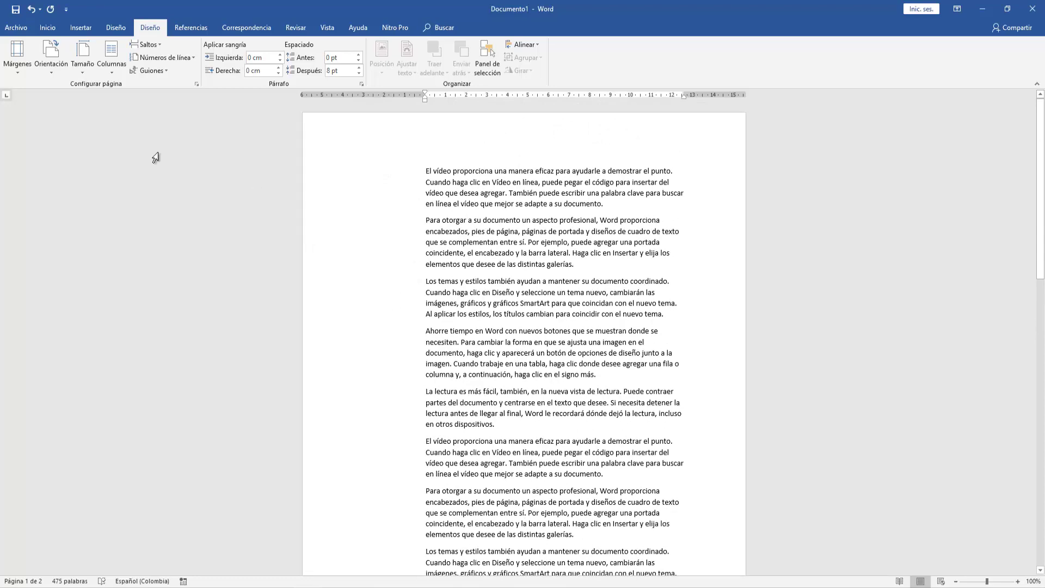
Step: Change the gutter position (Posición del margen interno) to Arriba and apply it to the document
left_click(17, 57)
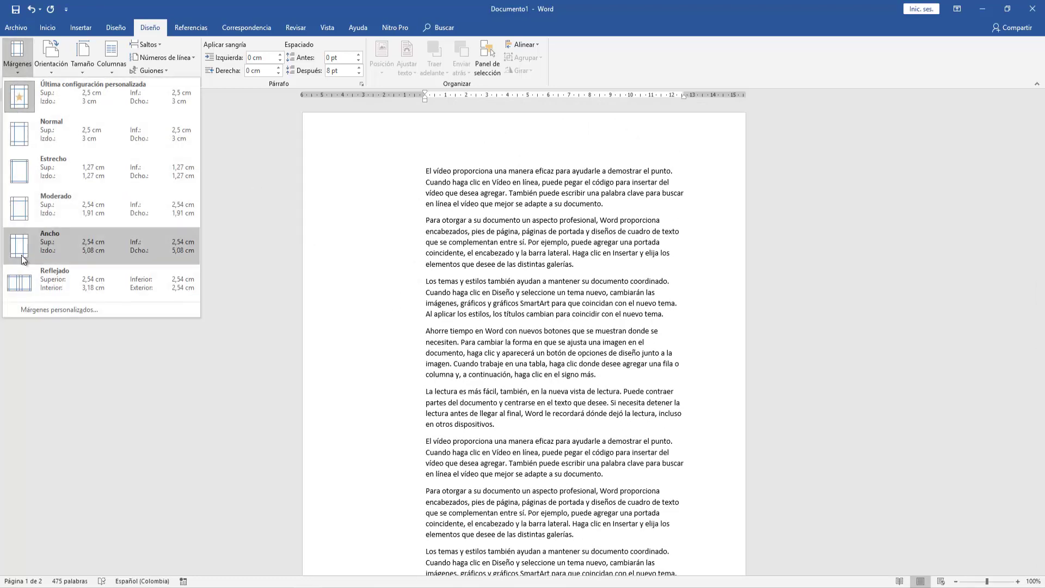
left_click(38, 309)
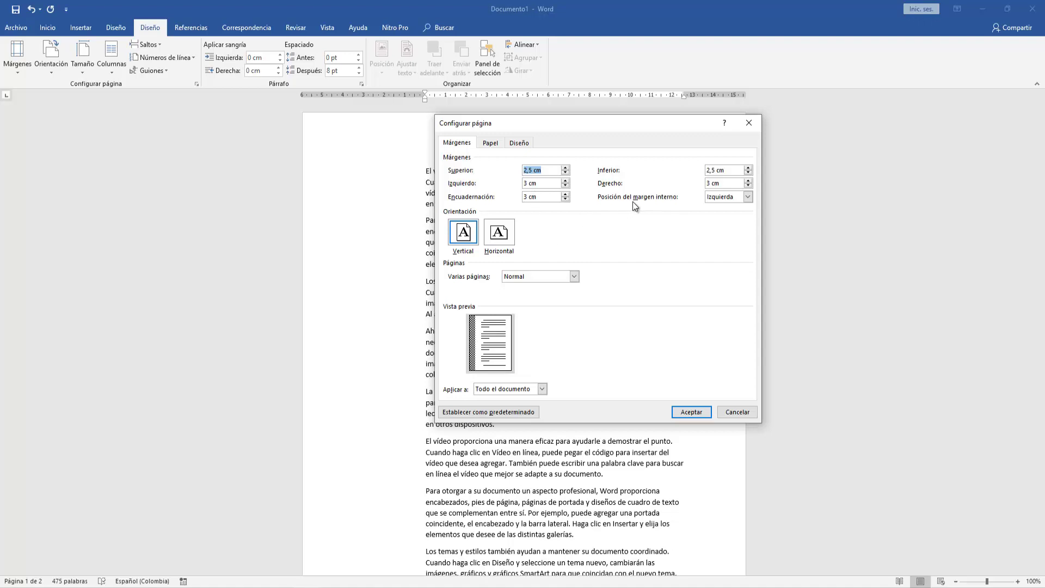
left_click(738, 200)
left_click(726, 214)
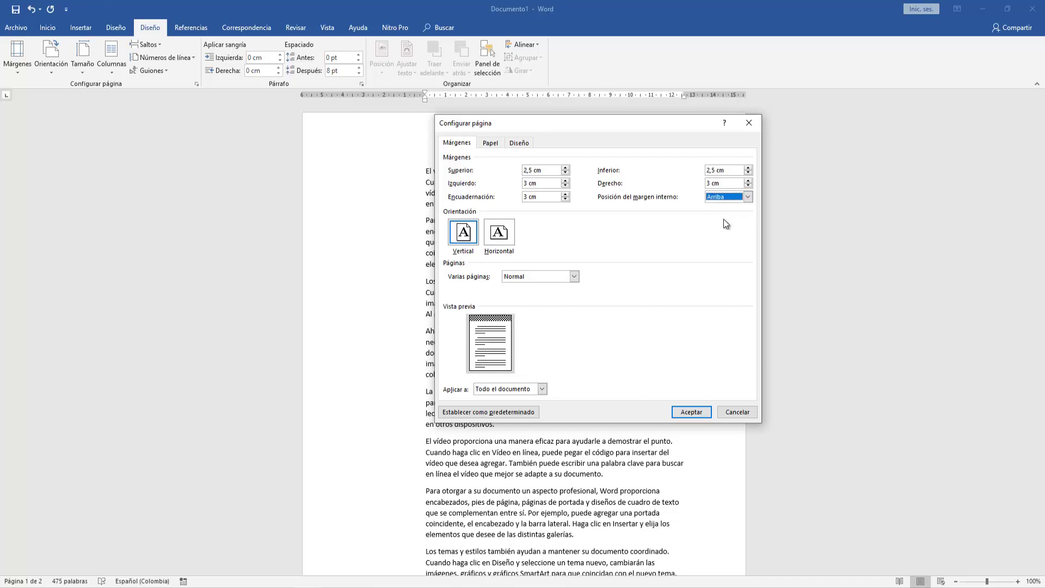
left_click(691, 412)
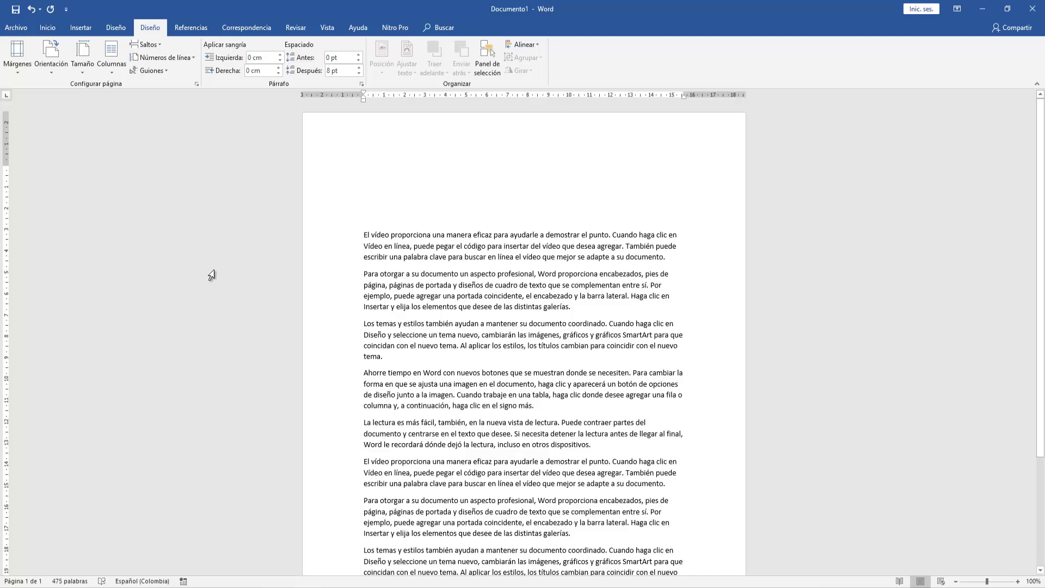
Step: In the custom margins, set Encuadernación to 0 cm and the gutter position to Izquierda, applied to Todo el documento
left_click(17, 74)
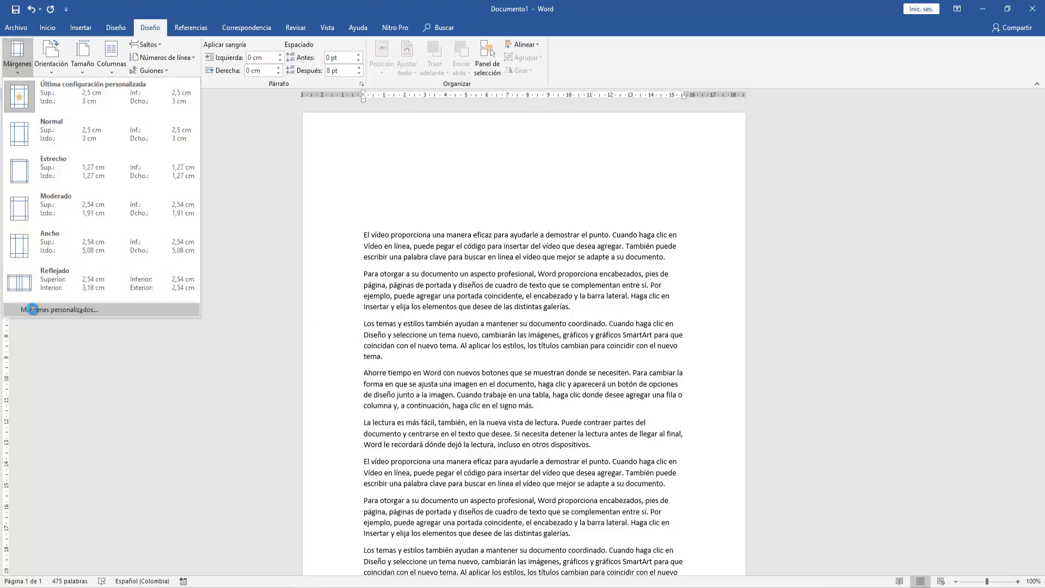
left_click(25, 308)
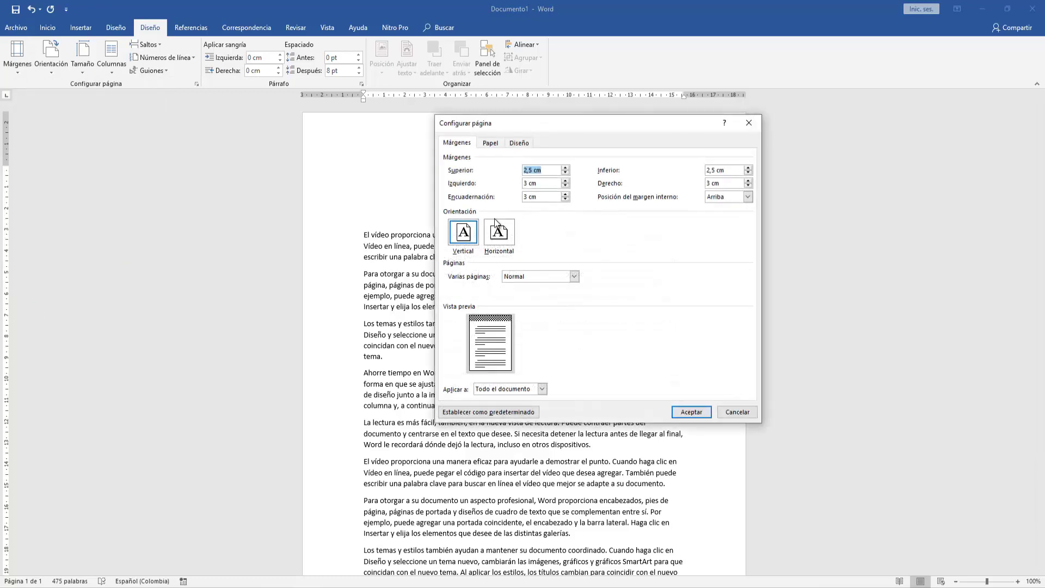
left_click_drag(528, 196, 522, 197)
left_click(747, 197)
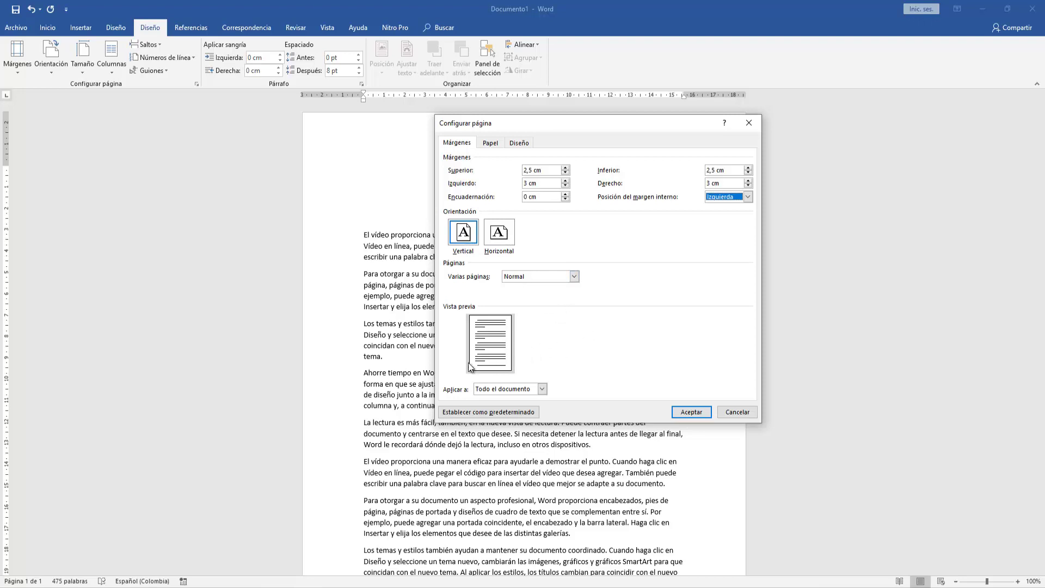
left_click(543, 388)
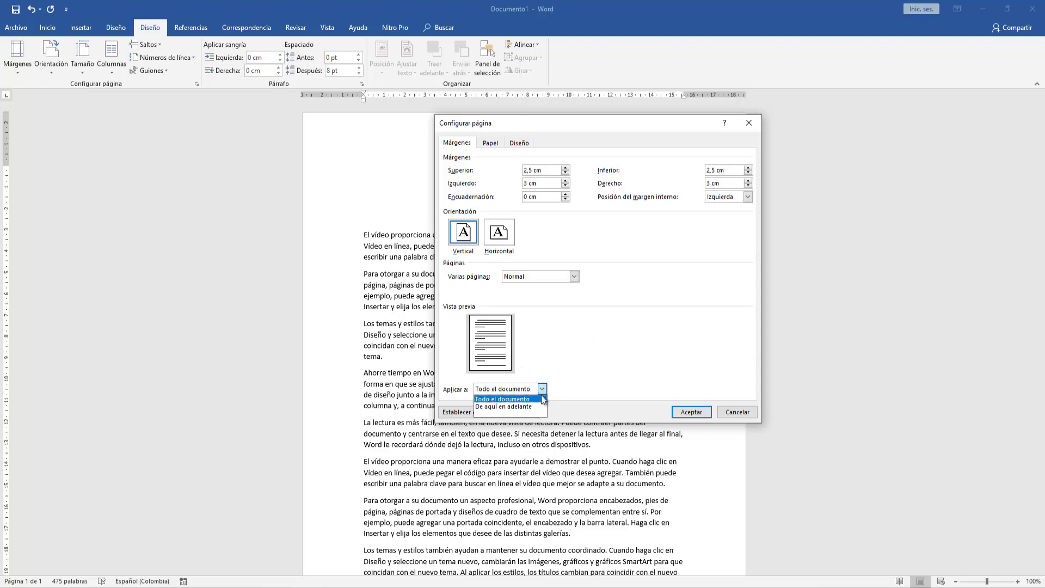
left_click(539, 399)
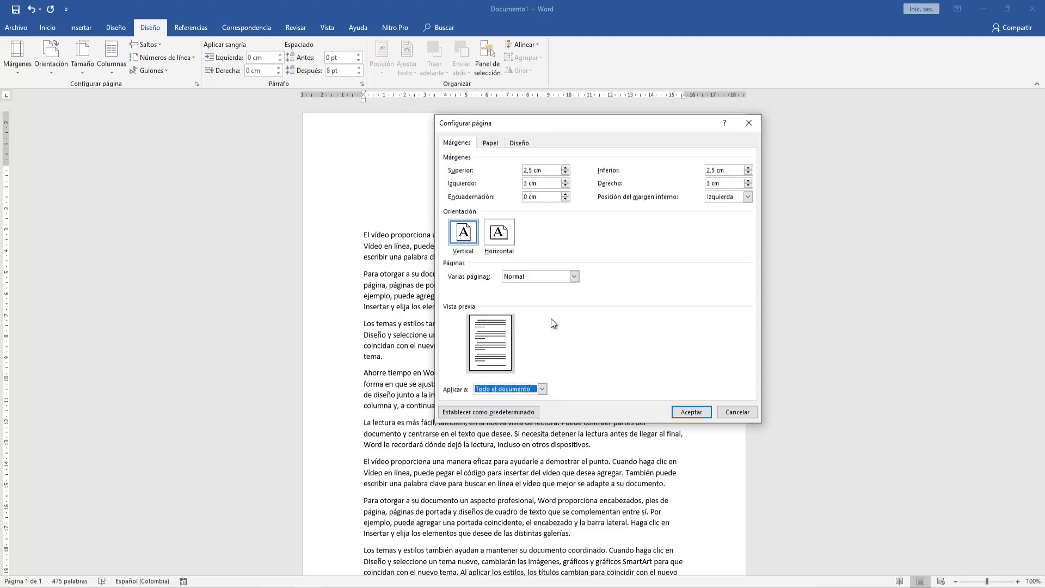
Step: Set the paper size to Oficio in the page setup
left_click(491, 144)
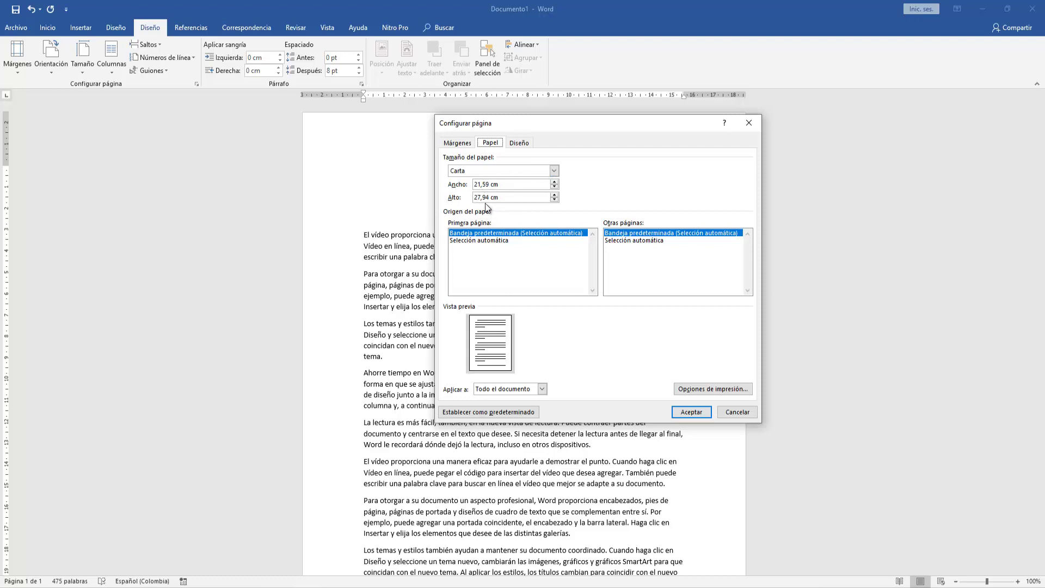
left_click(554, 171)
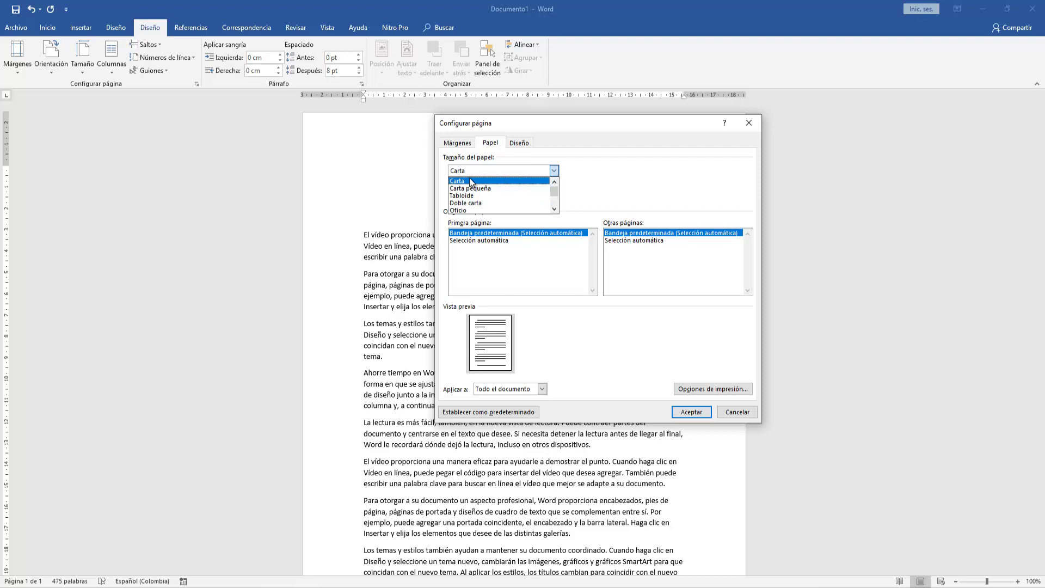
left_click(470, 210)
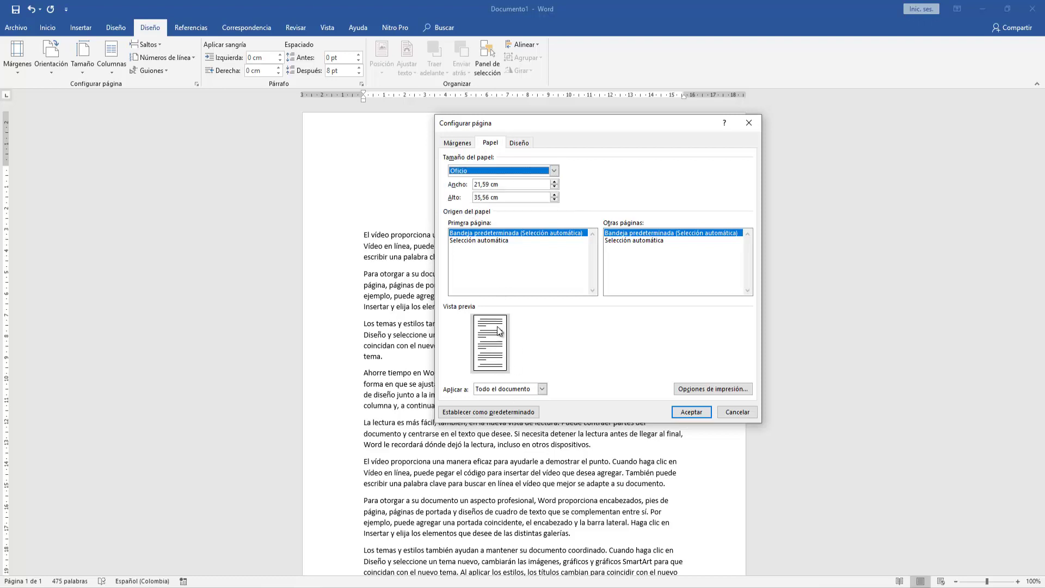
Step: Look through the available paper sizes, from Carta and the A and B formats to the envelope sizes
left_click(554, 171)
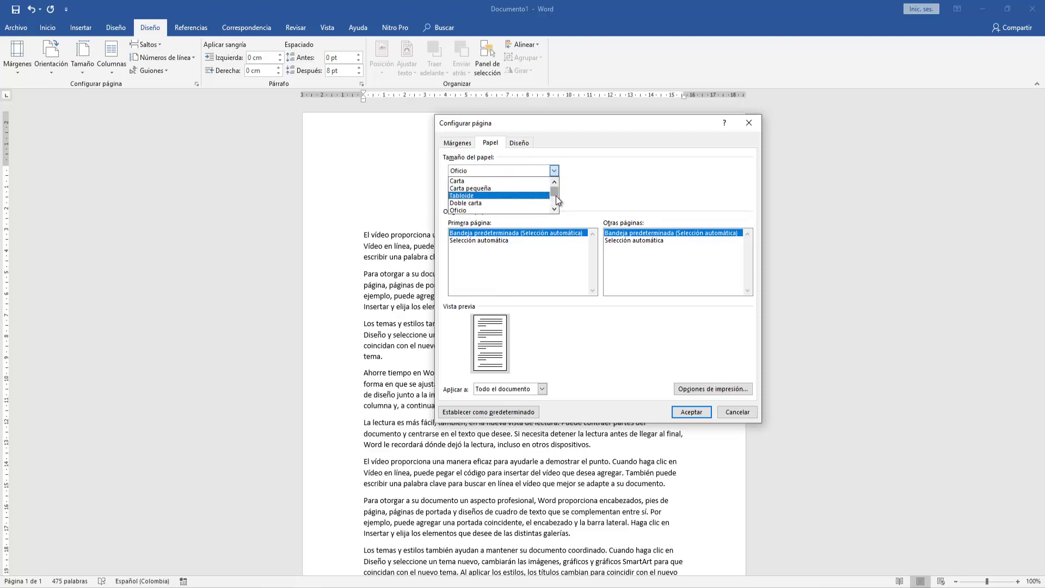
scroll(556, 195, "down", 7)
scroll(555, 197, "up", 6)
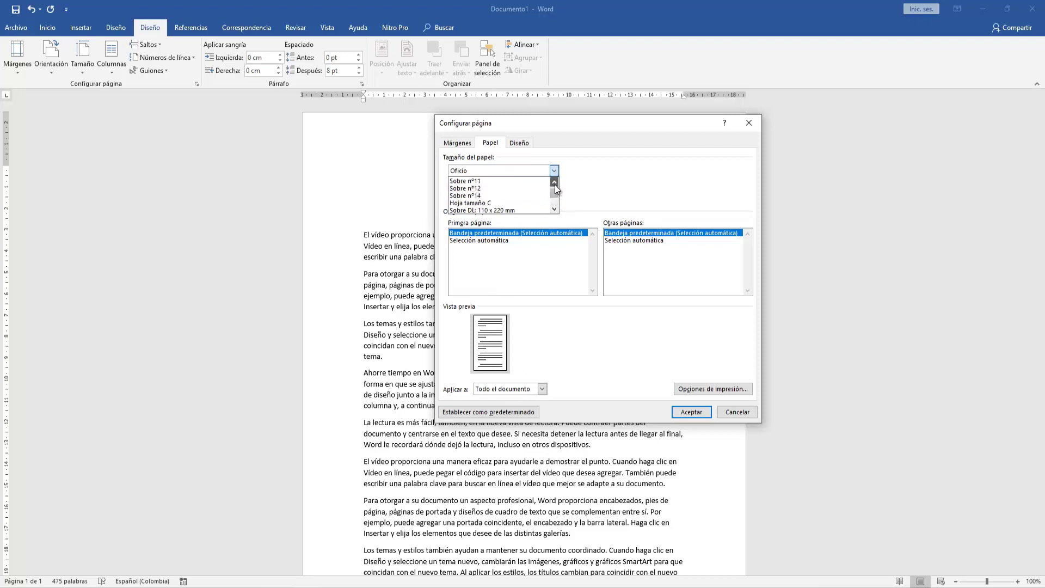
scroll(554, 184, "up", 8)
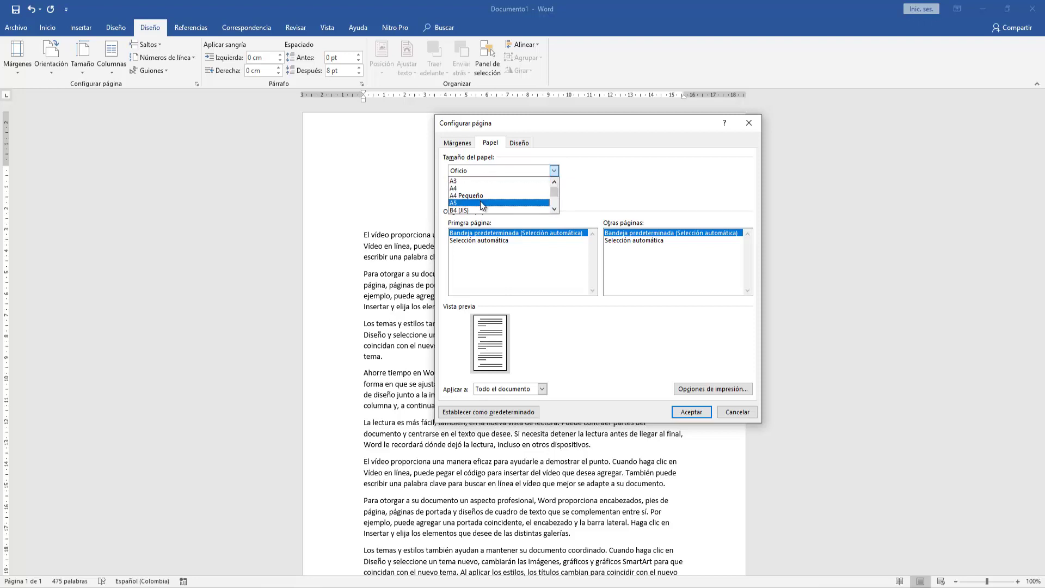
left_click(554, 209)
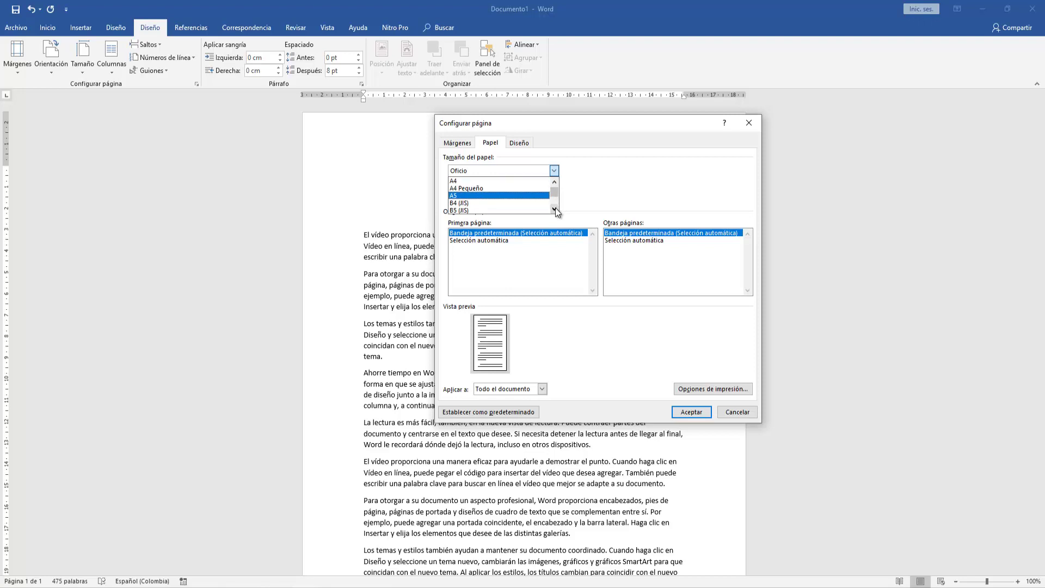
left_click(554, 208)
left_click(554, 209)
left_click(554, 209)
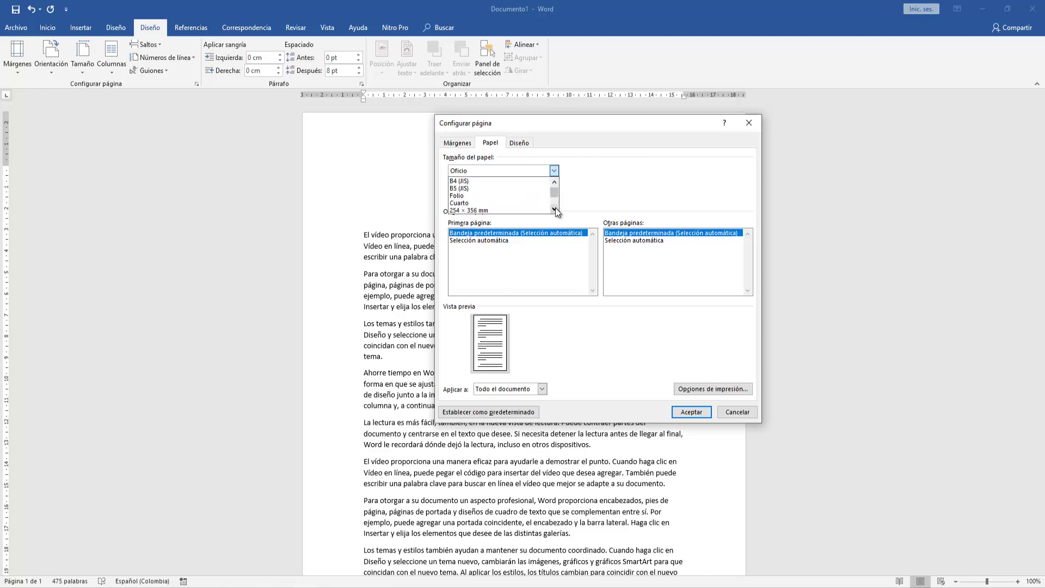
left_click(554, 209)
left_click(554, 209)
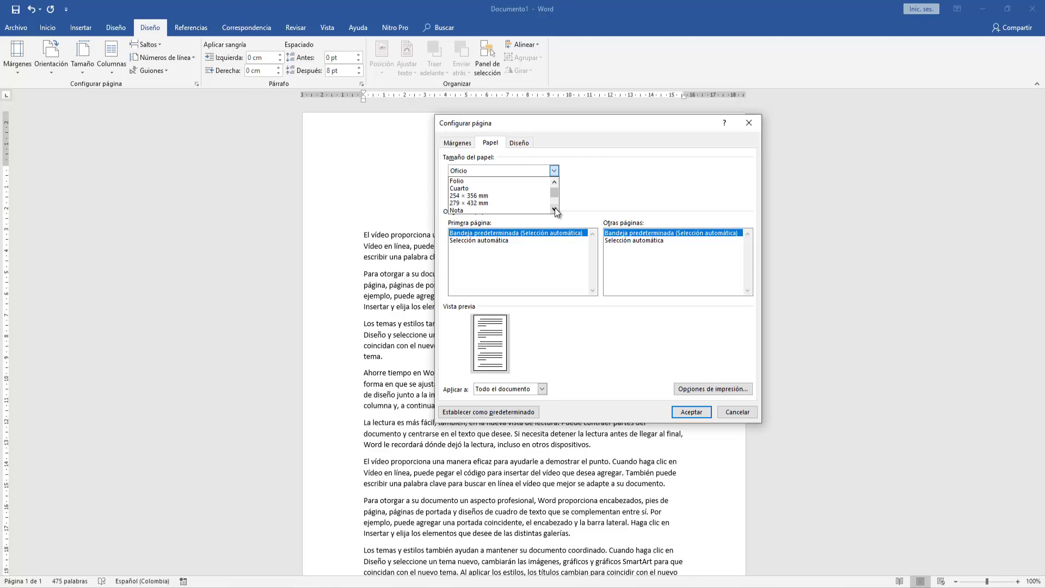
left_click(554, 209)
left_click(554, 209)
left_click(554, 209)
left_click(554, 209)
left_click(554, 209)
left_click(554, 209)
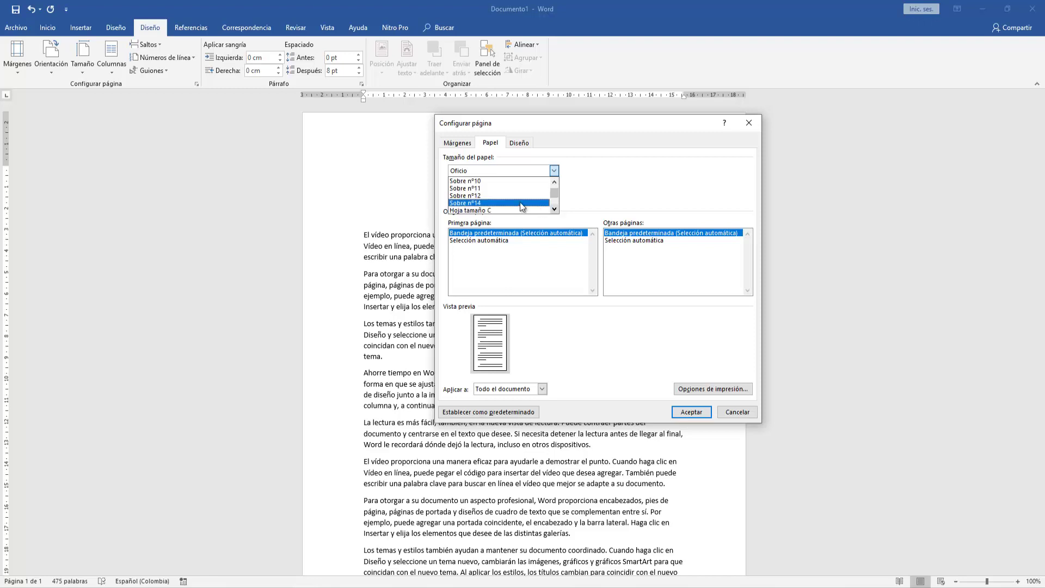
left_click(554, 209)
left_click(554, 209)
left_click(555, 209)
left_click(555, 209)
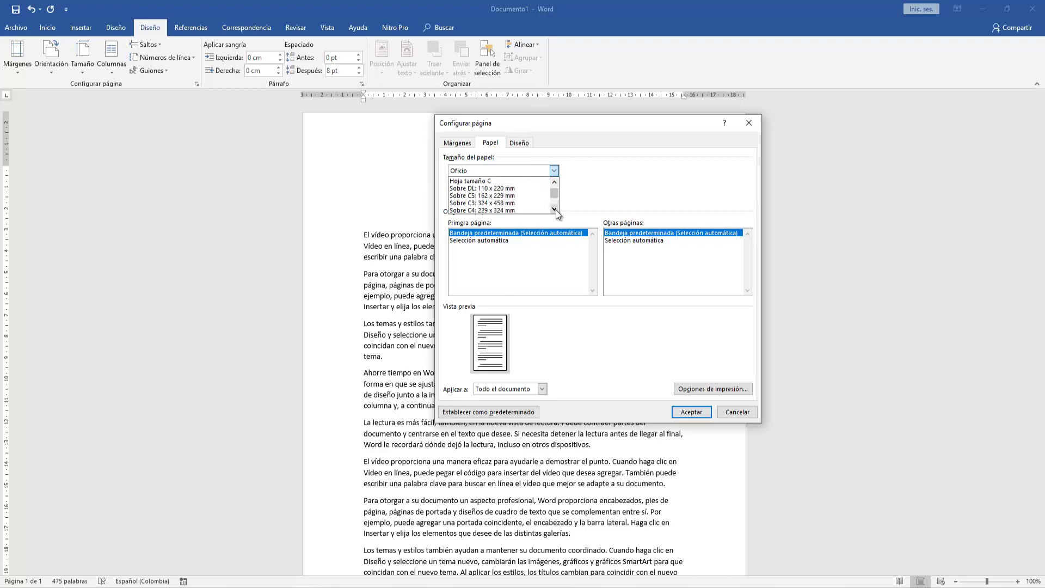
left_click(554, 209)
left_click(555, 209)
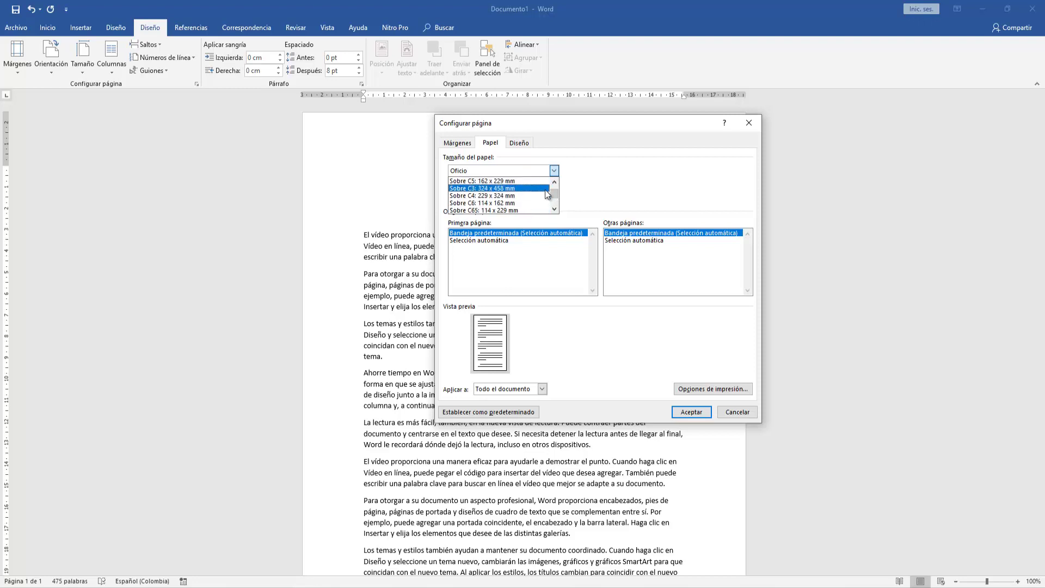
Step: Set the paper size to Carta for the whole document, review the section layout and margin settings, and accept the page setup
scroll(555, 183, "up", 9)
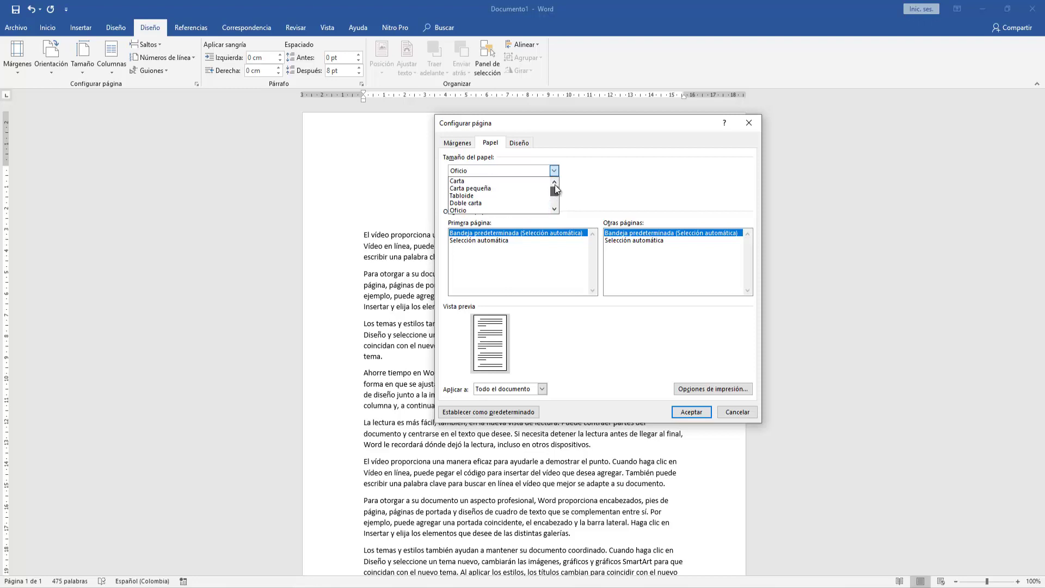
left_click(492, 181)
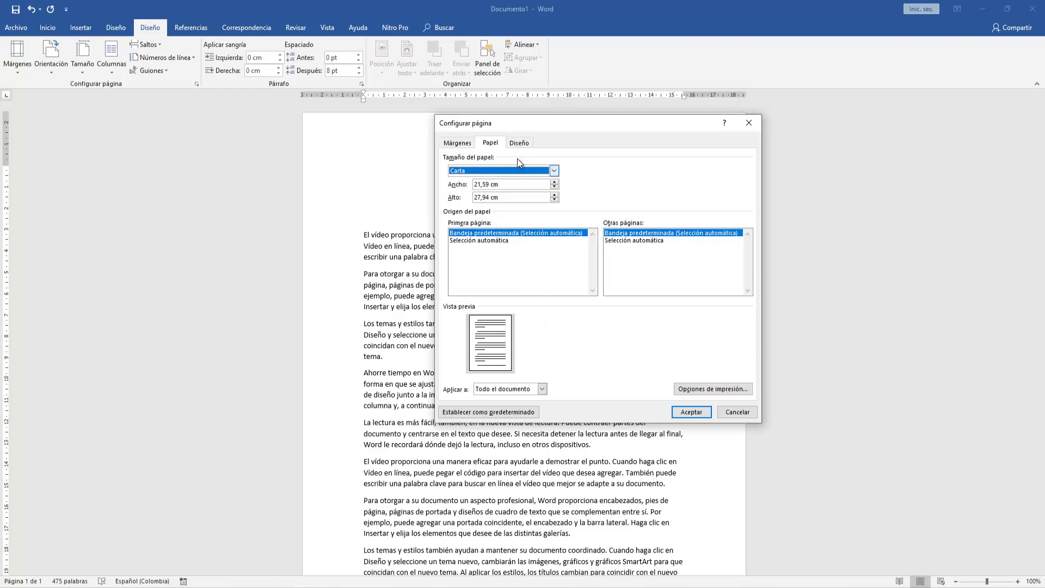
left_click(519, 143)
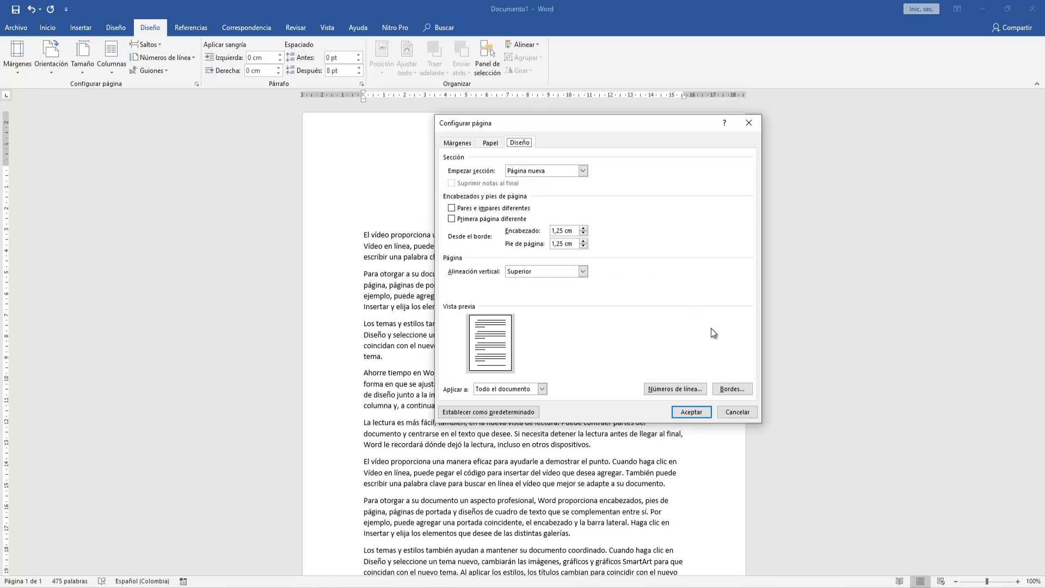
left_click(459, 143)
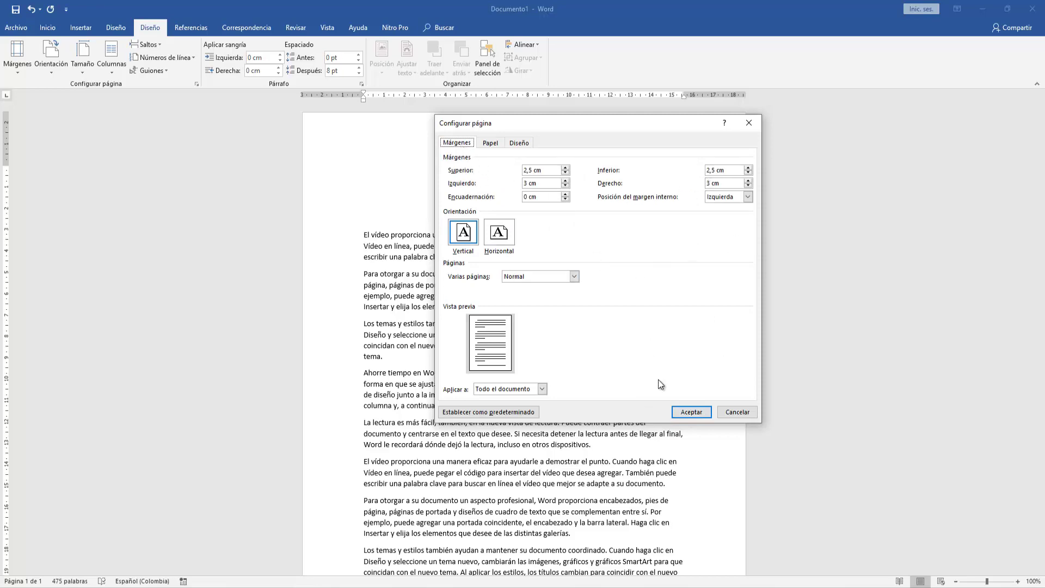
left_click(691, 412)
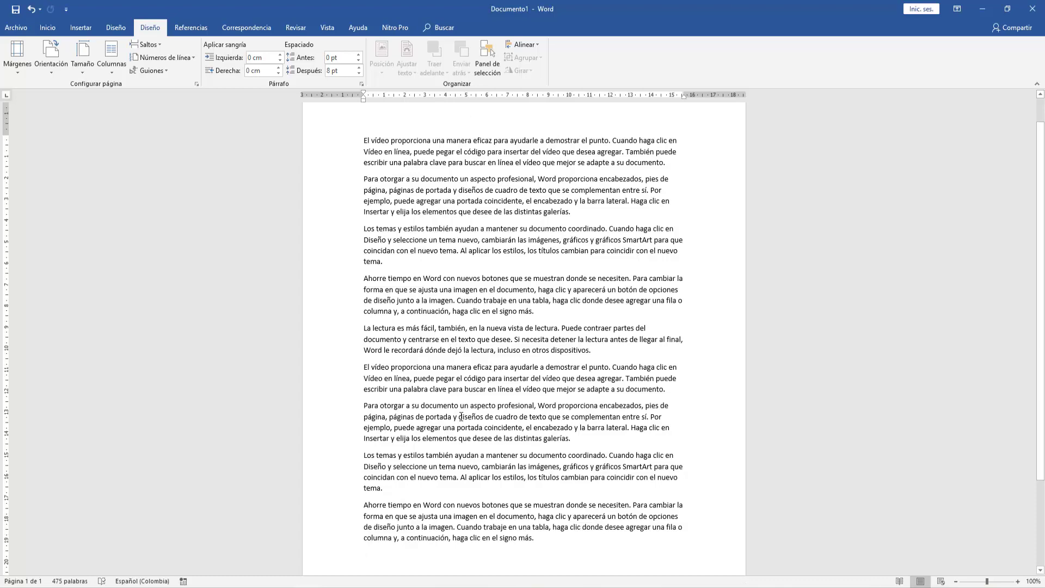
Step: Arrange all of the document's text in two columns of equal width using the Dos preset
key("ctrl+a")
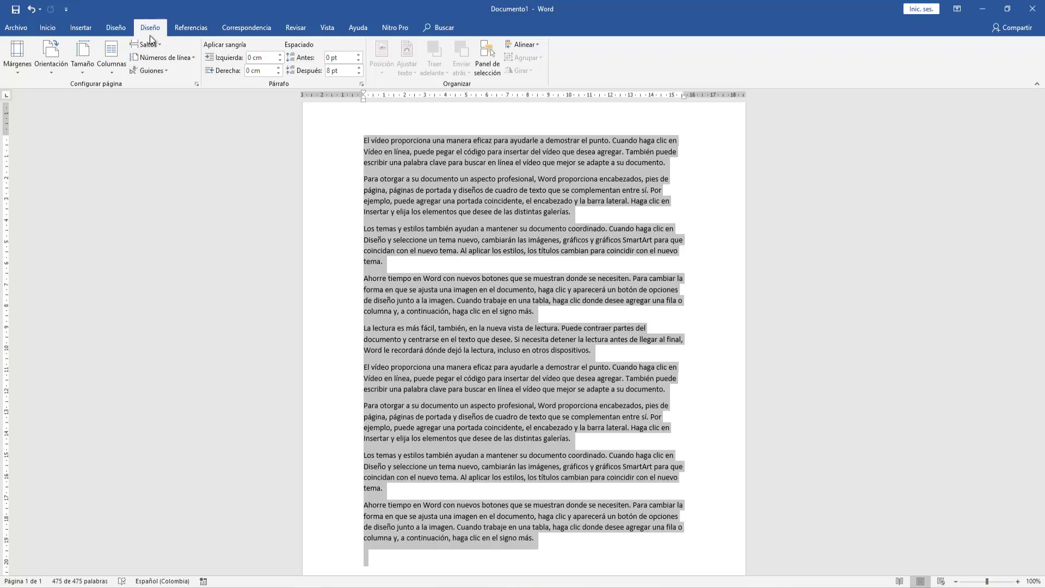
left_click(116, 72)
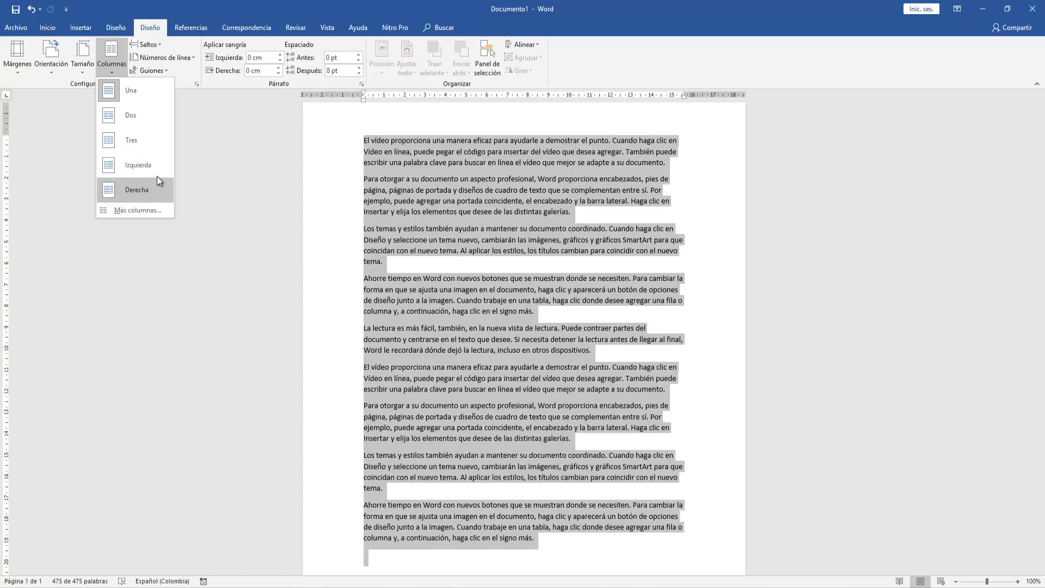
left_click(144, 213)
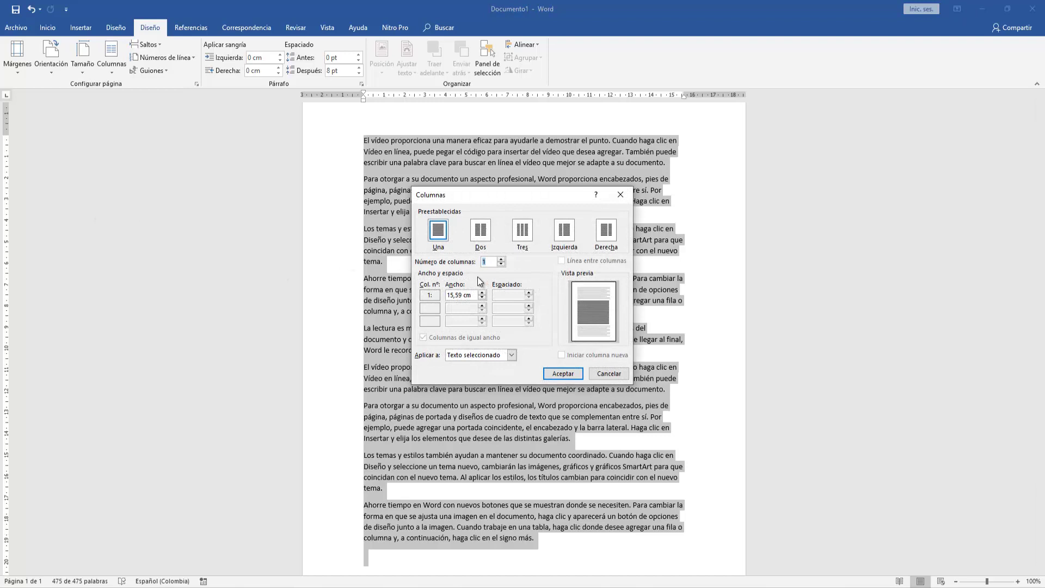
left_click(483, 234)
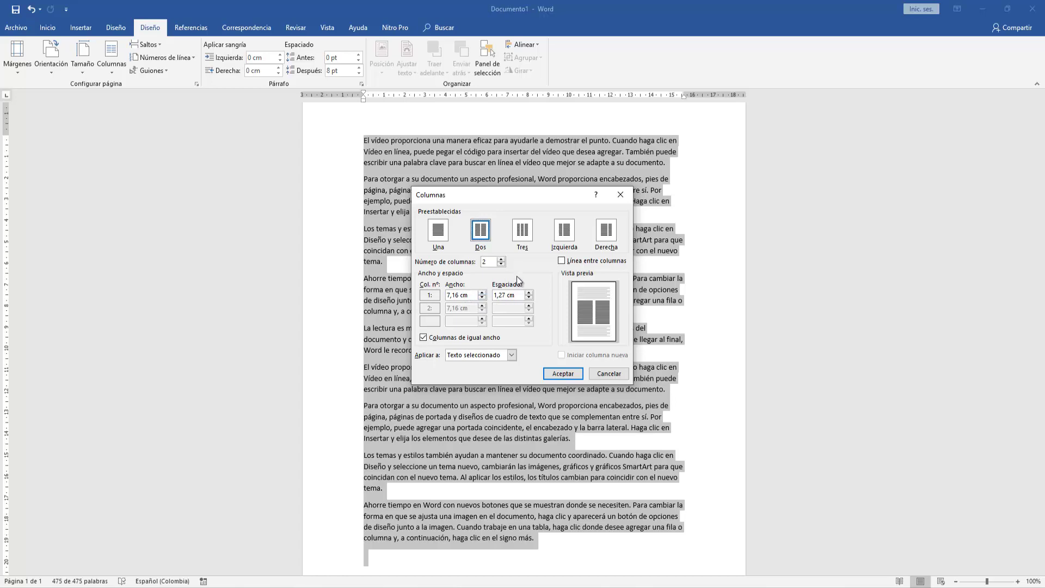
left_click(563, 374)
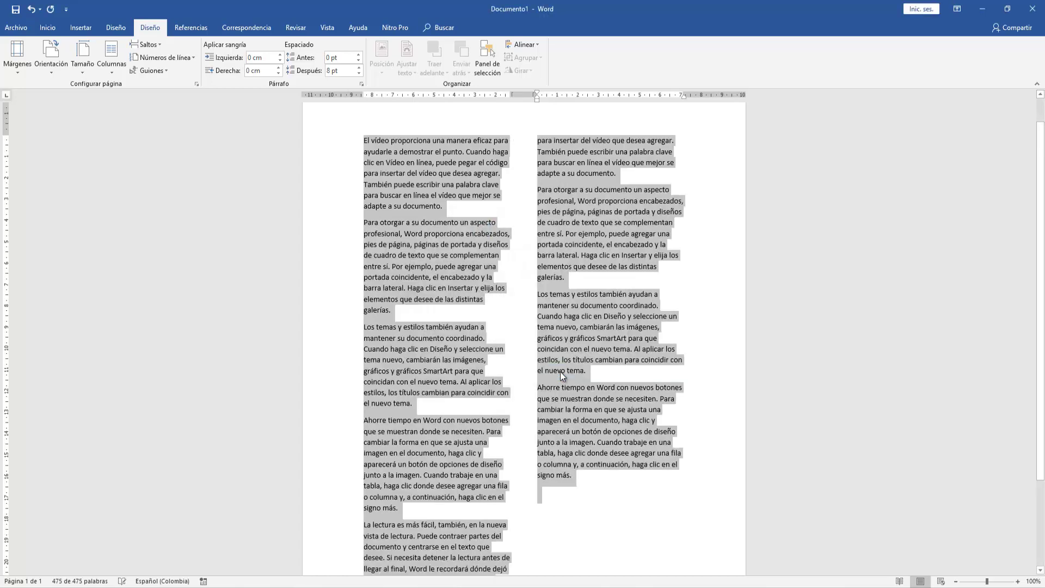
scroll(542, 286, "down", 4)
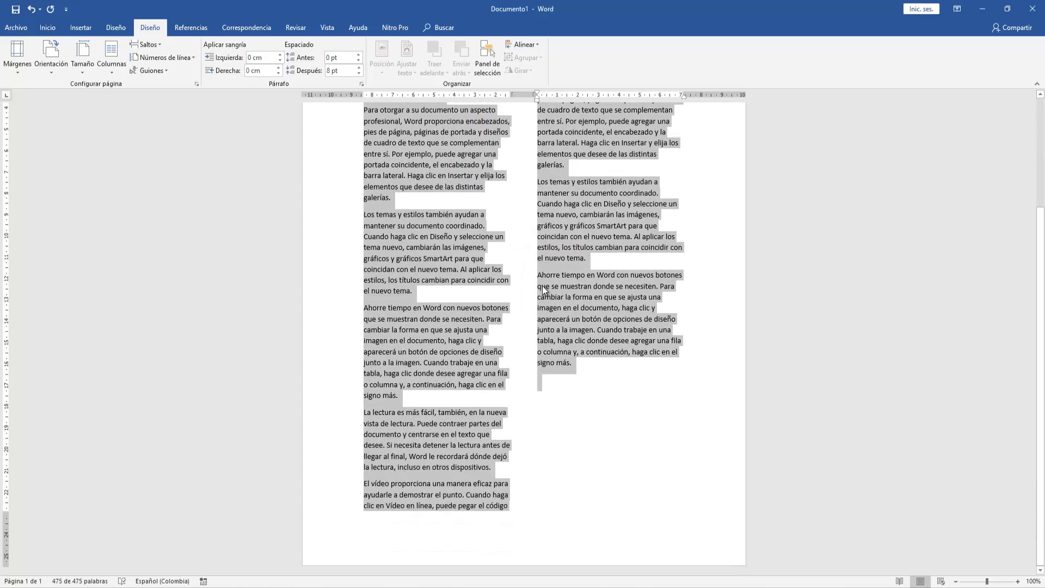
scroll(542, 286, "up", 5)
scroll(542, 286, "down", 4)
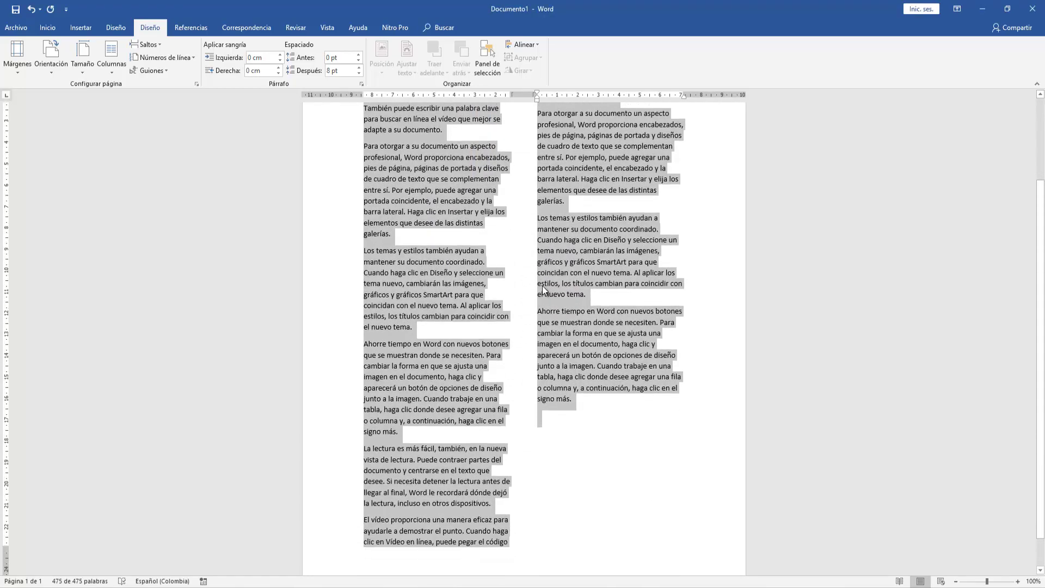
scroll(542, 286, "up", 3)
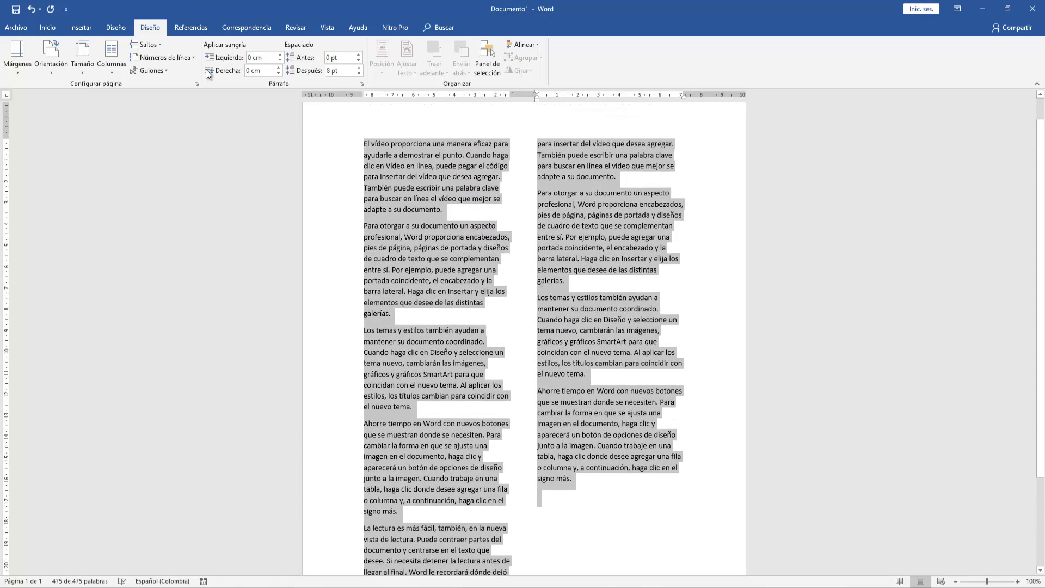
Step: Justify the selected two-column text
left_click(46, 27)
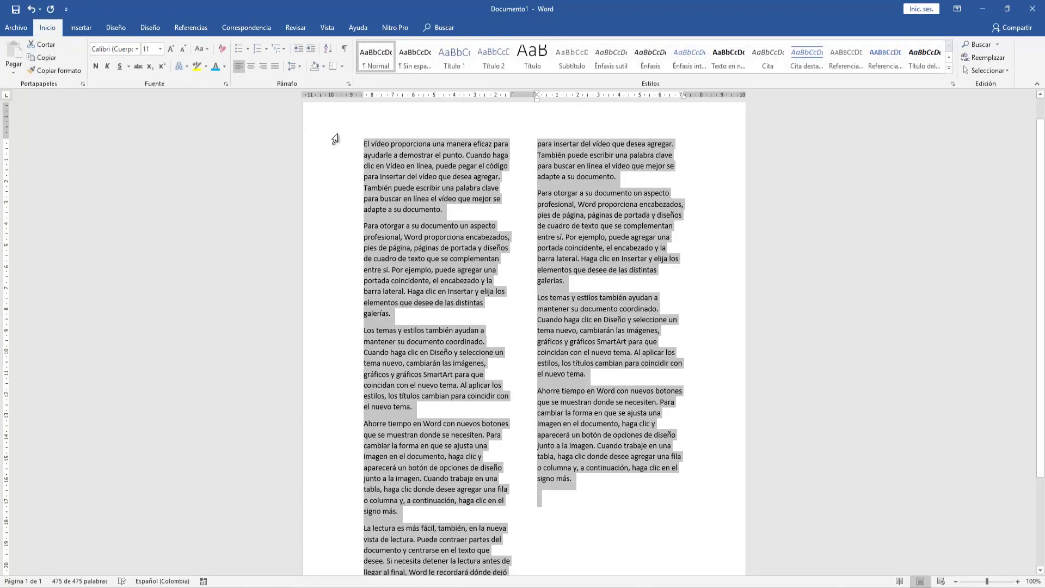
left_click(274, 67)
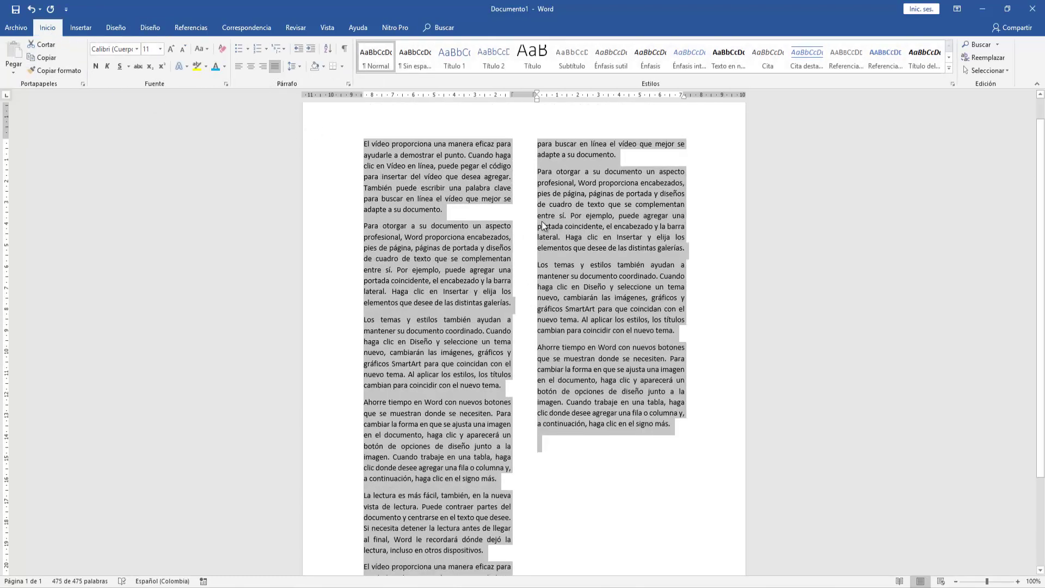
scroll(538, 456, "down", 3)
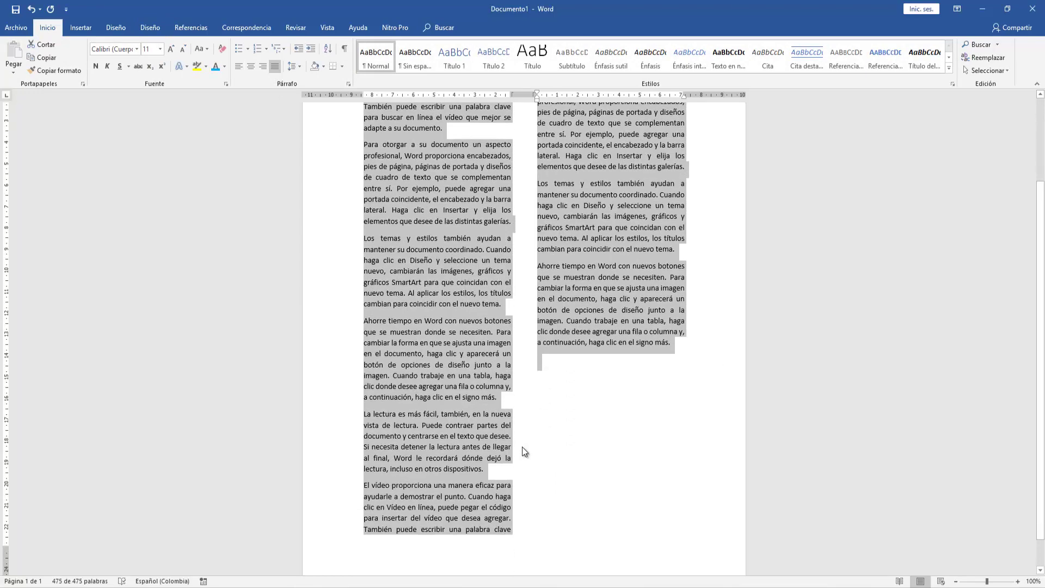
scroll(575, 280, "up", 3)
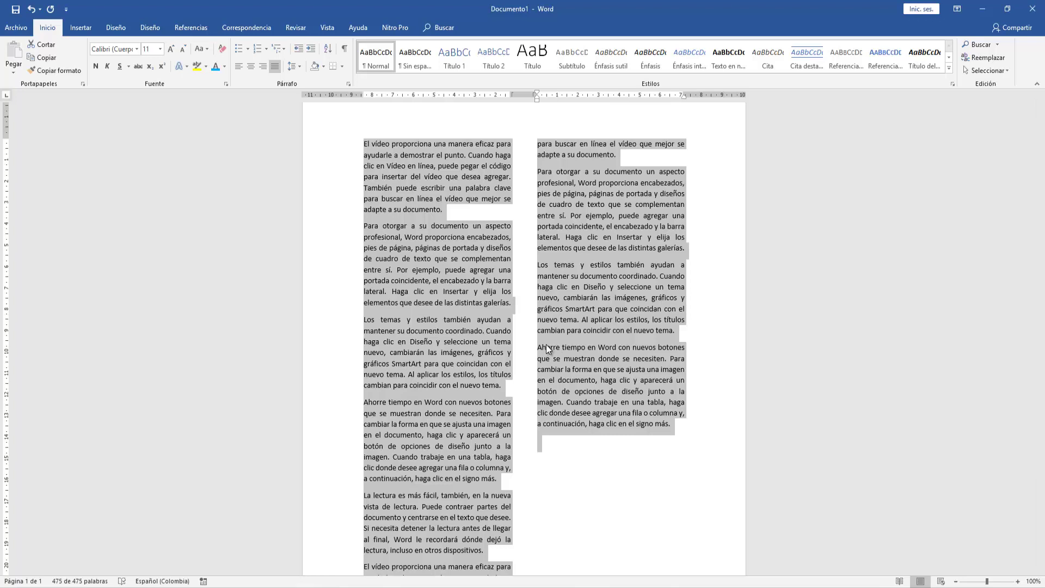
Step: Insert a column break before the fourth paragraph, "Ahorre tiempo en Word", in the first column
left_click(363, 144)
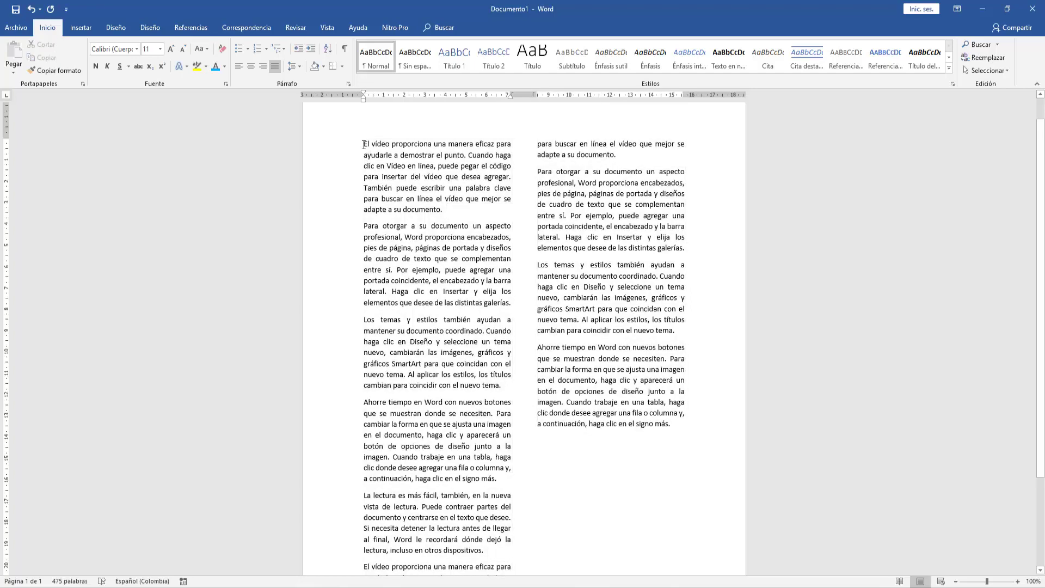
left_click_drag(363, 145, 376, 400)
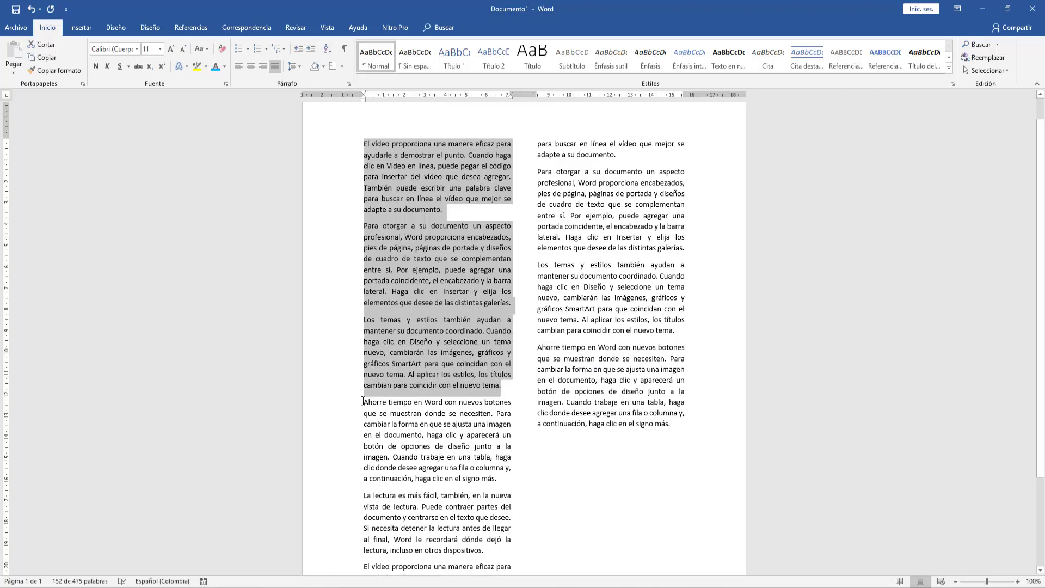
left_click_drag(363, 402, 668, 432)
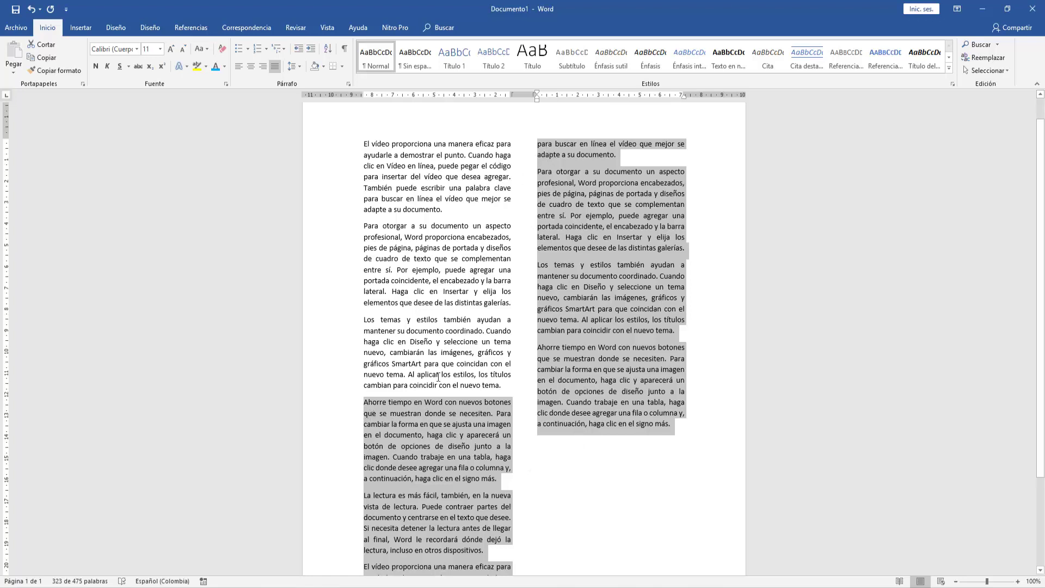
left_click(366, 401)
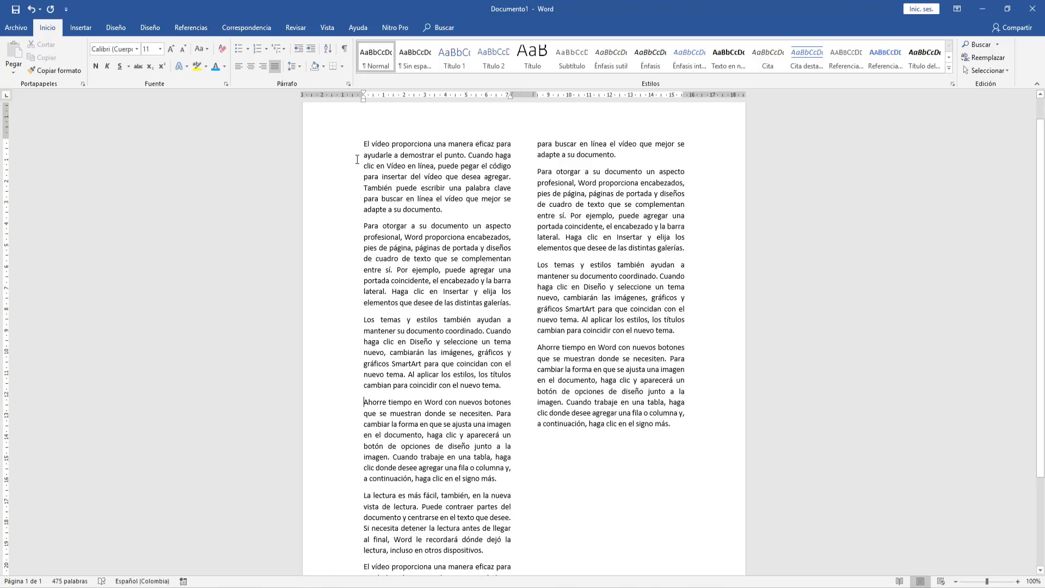
left_click(152, 27)
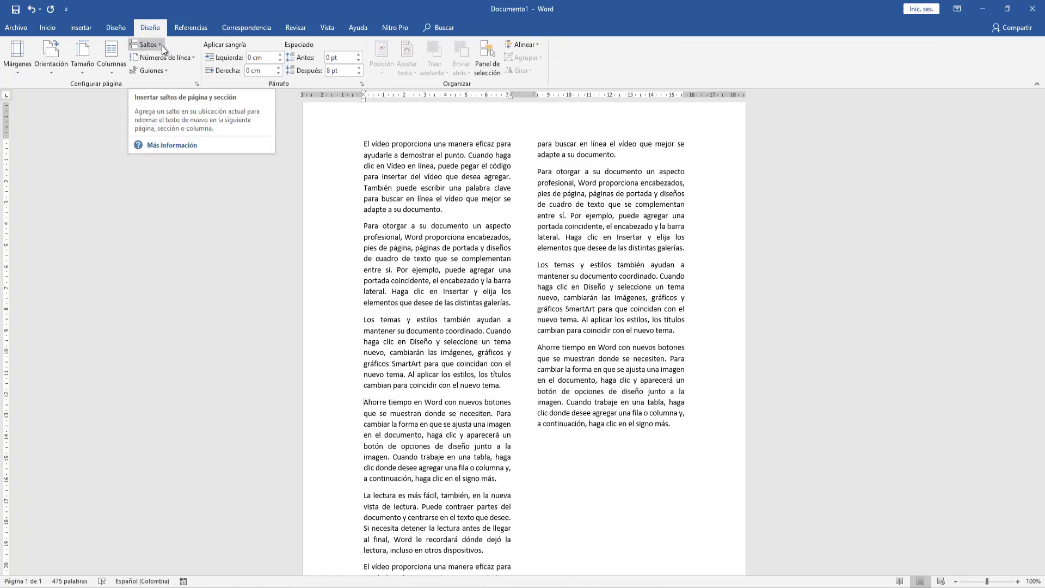
left_click(161, 45)
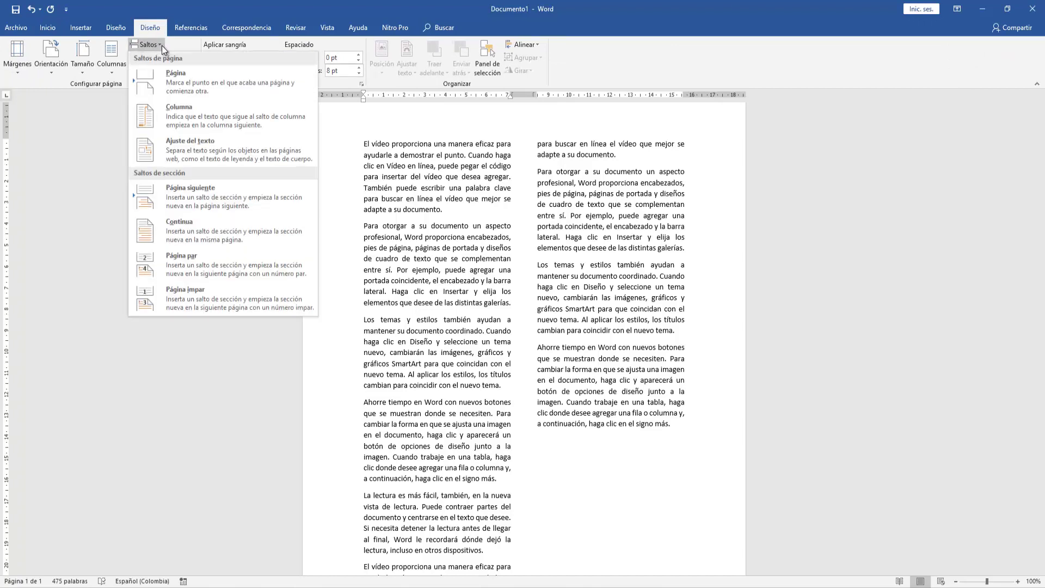
left_click(166, 122)
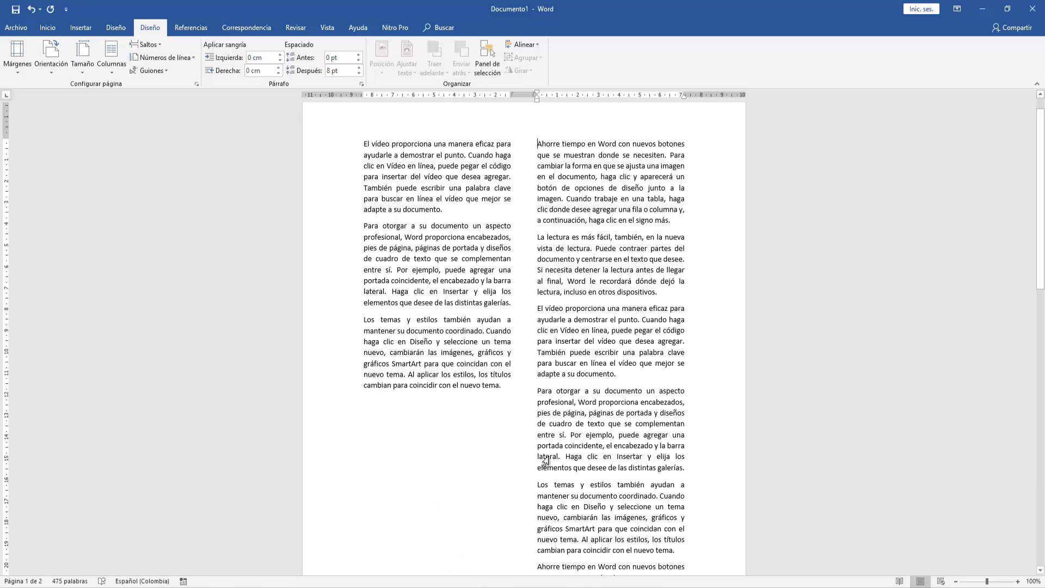
scroll(484, 460, "down", 2)
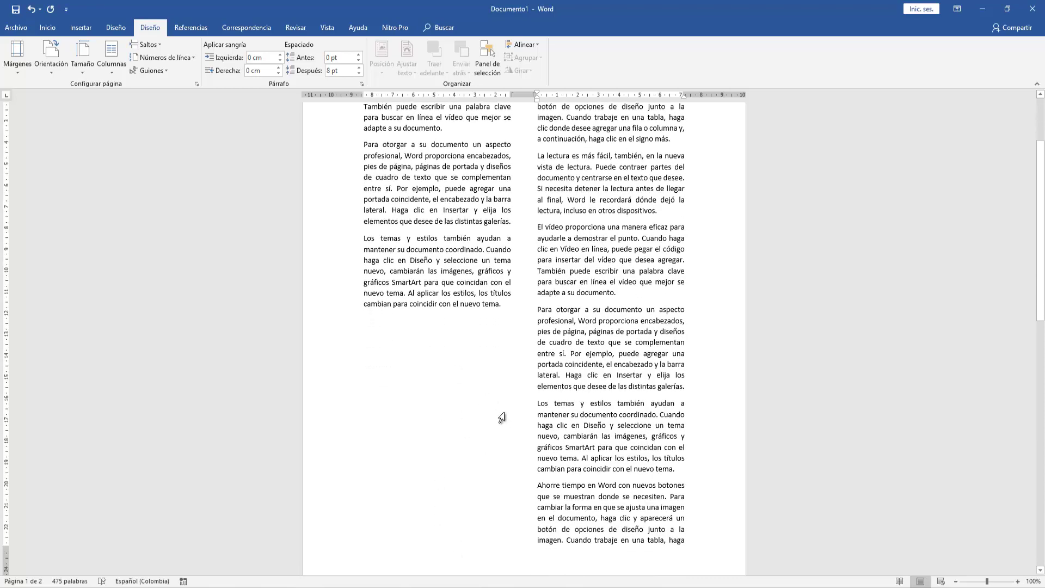
scroll(499, 398, "up", 2)
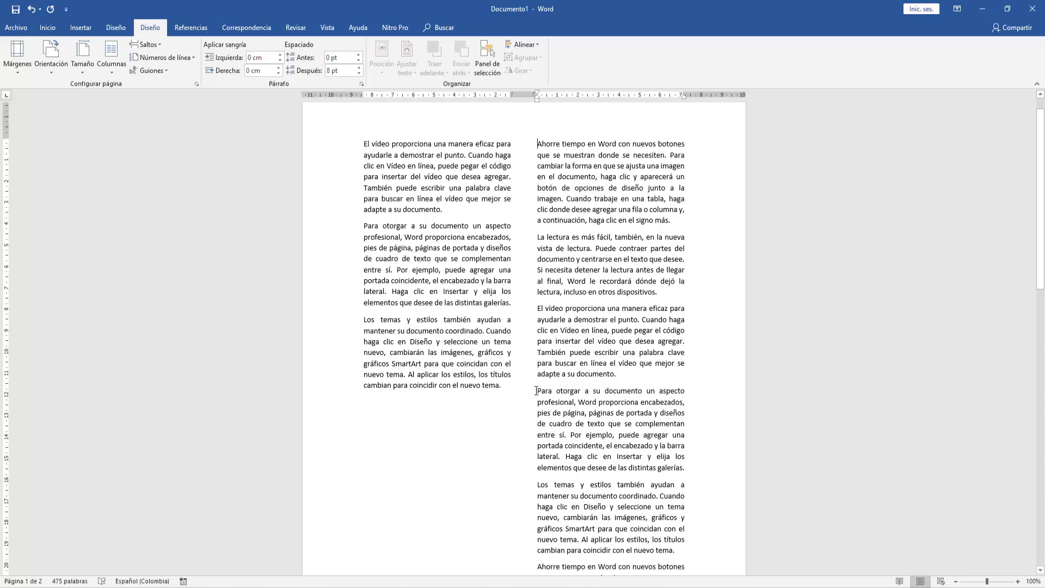
Step: Insert a continuous section break before the "Para otorgar a su documento" paragraph in the second column
left_click_drag(539, 392, 537, 192)
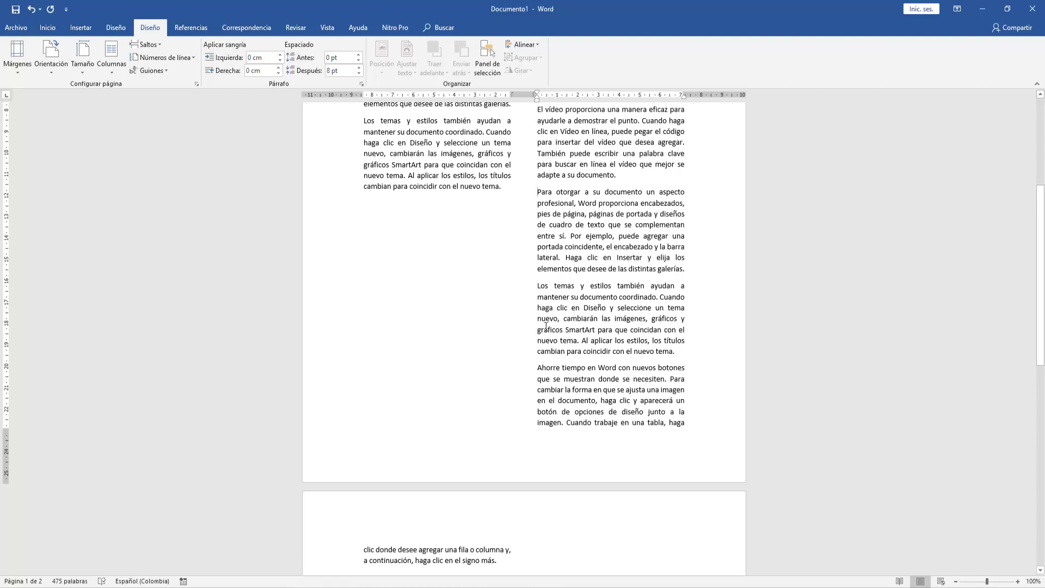
left_click(159, 46)
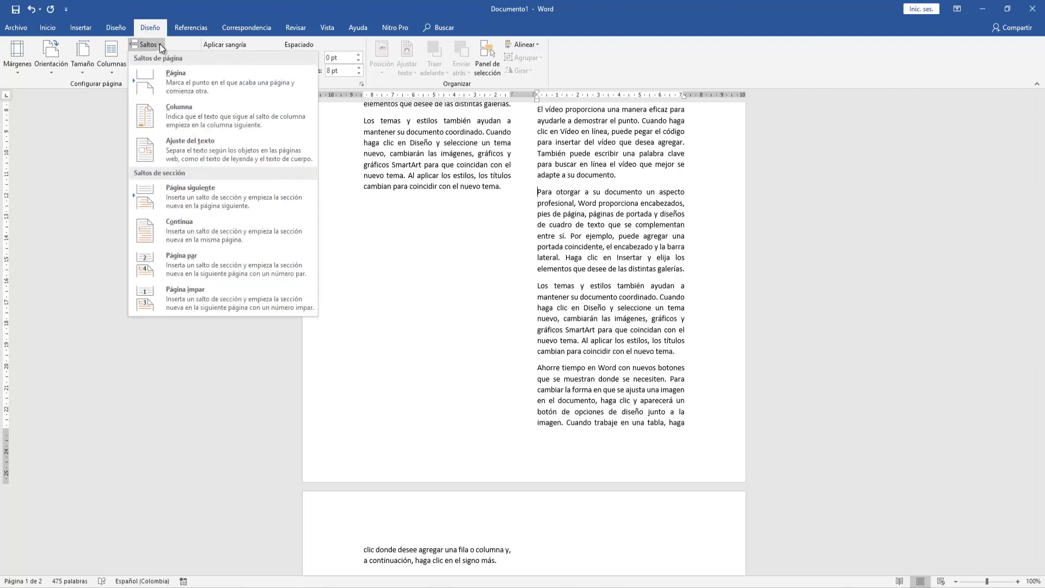
left_click(189, 230)
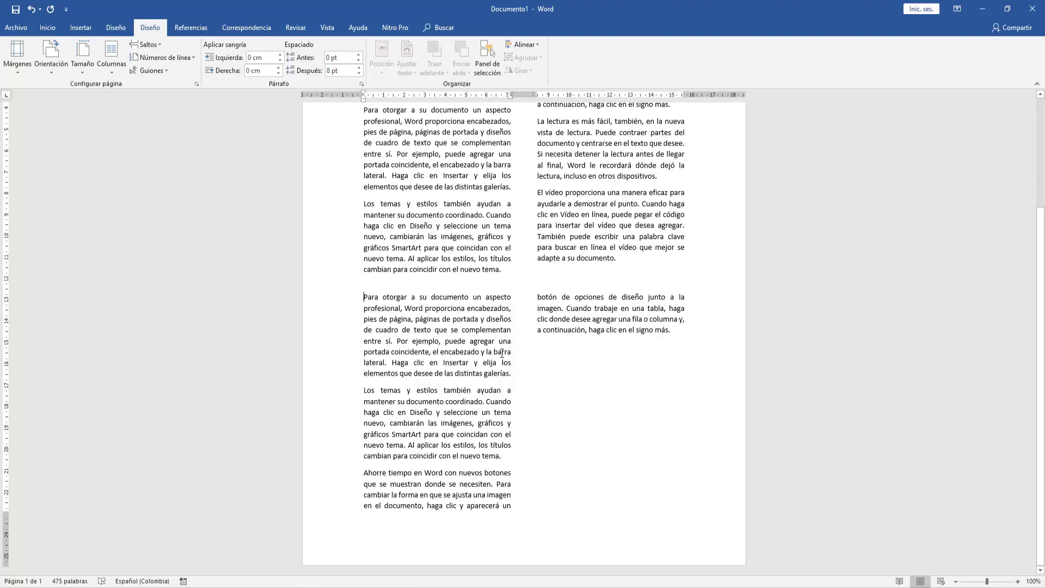
left_click(111, 73)
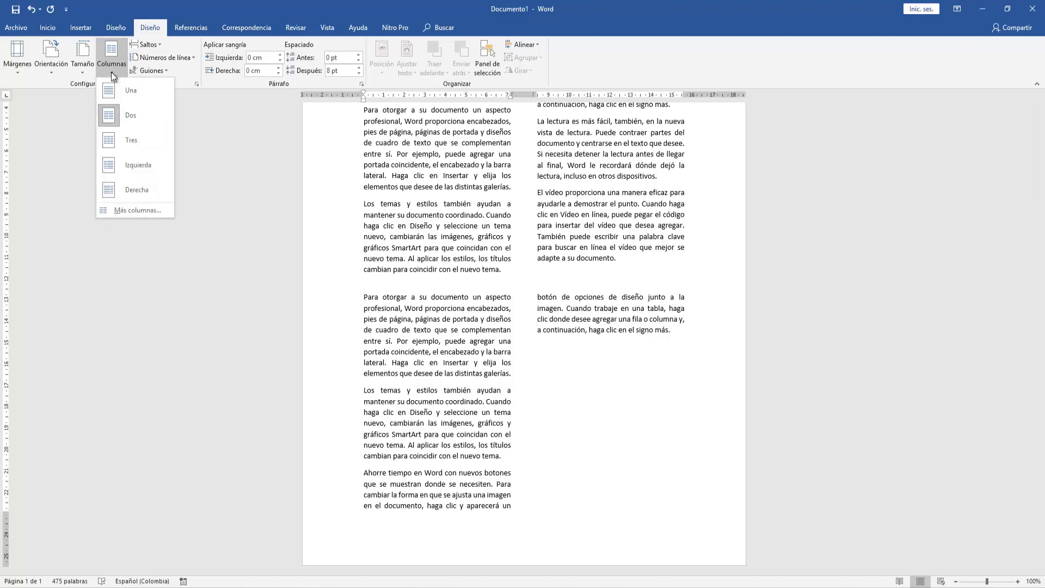
left_click(116, 210)
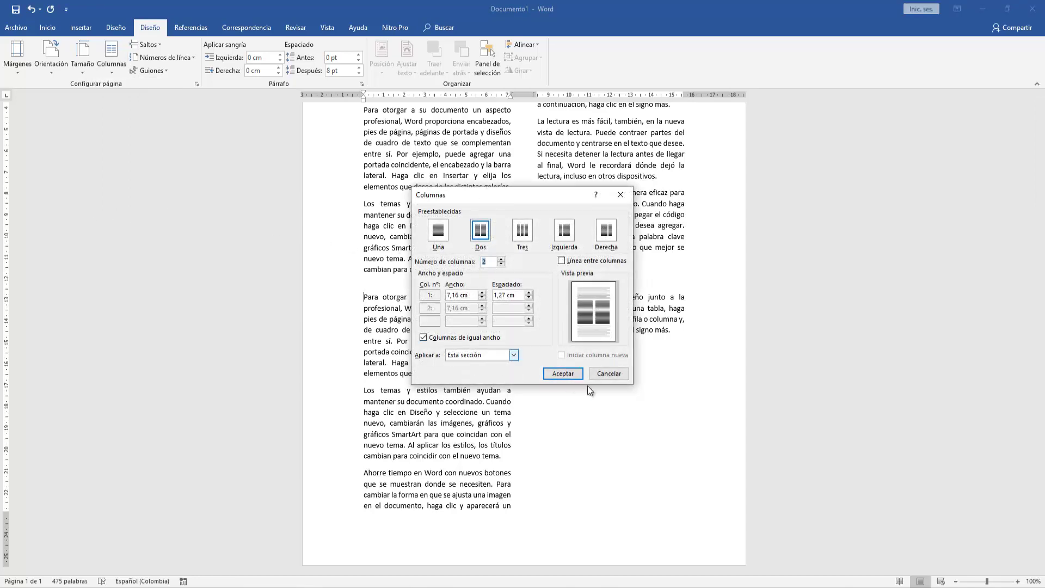
left_click(608, 373)
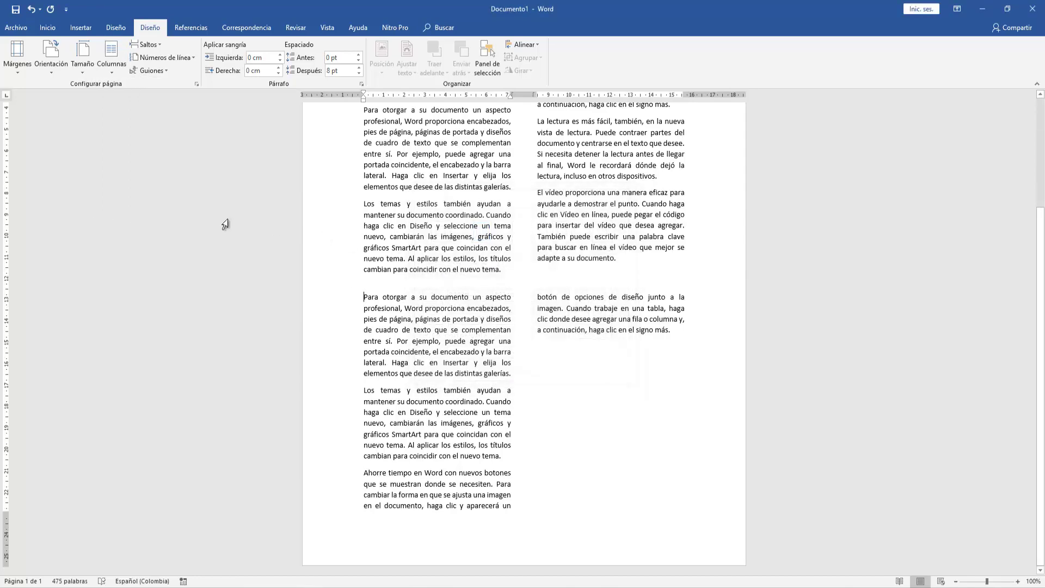
Step: Arrange the new section's text in a single column using the Una preset
left_click(109, 70)
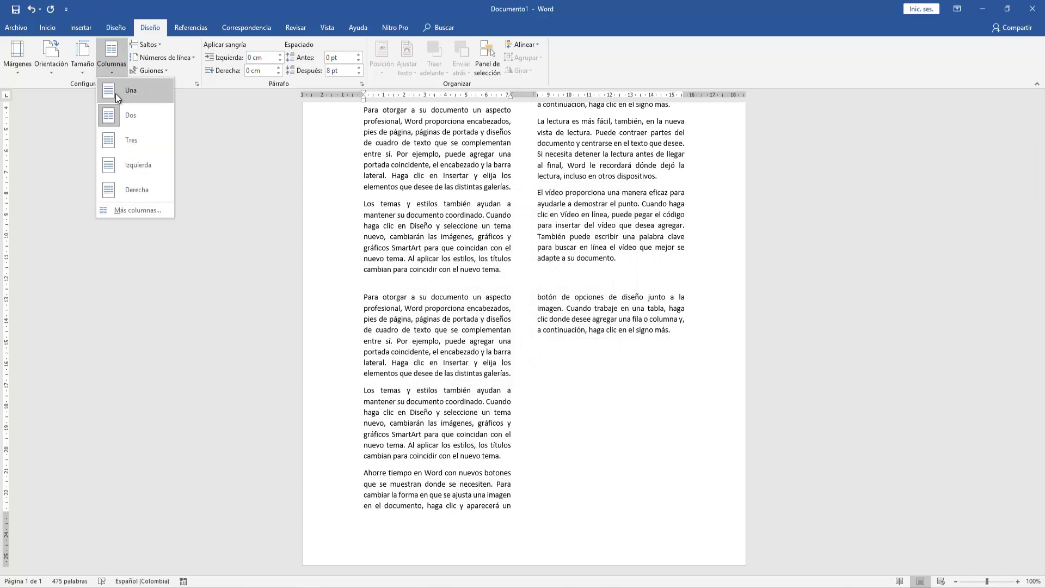
left_click(116, 93)
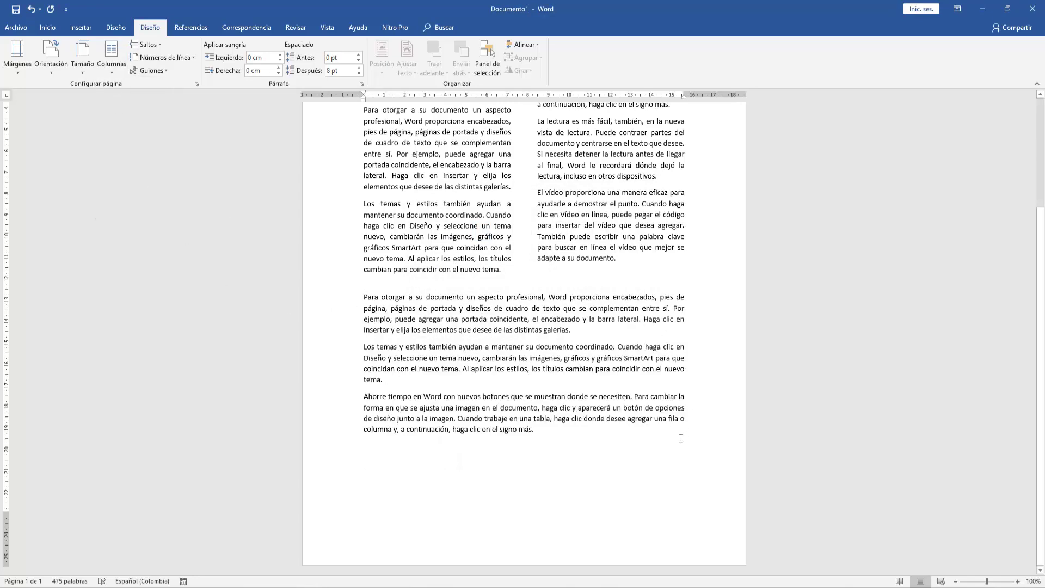
scroll(668, 455, "up", 1)
scroll(669, 455, "up", 2)
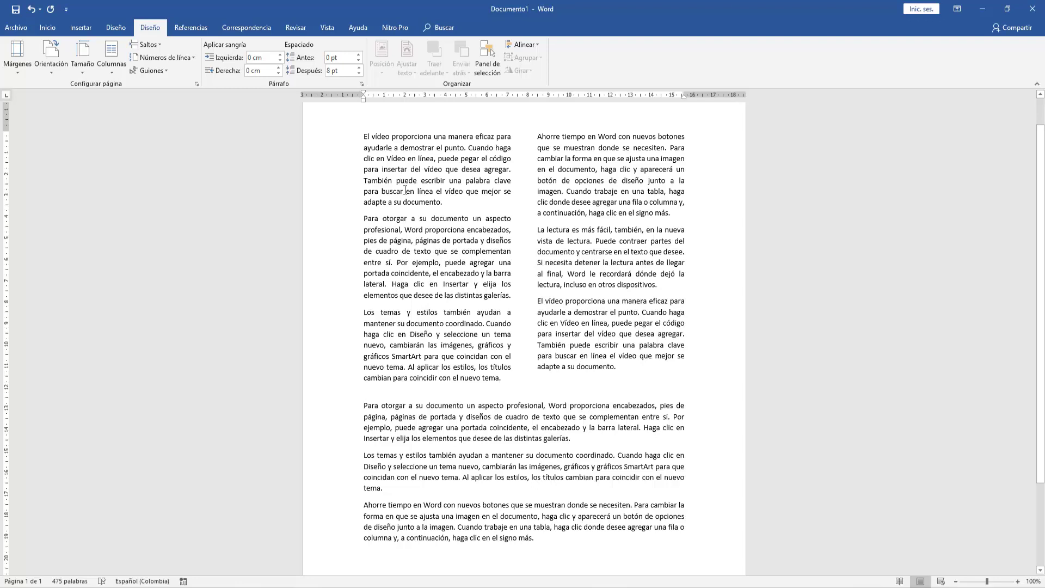
Step: Set a left indent of 1,5 cm on the first column's second paragraph, "Para otorgar a su documento"
left_click(49, 28)
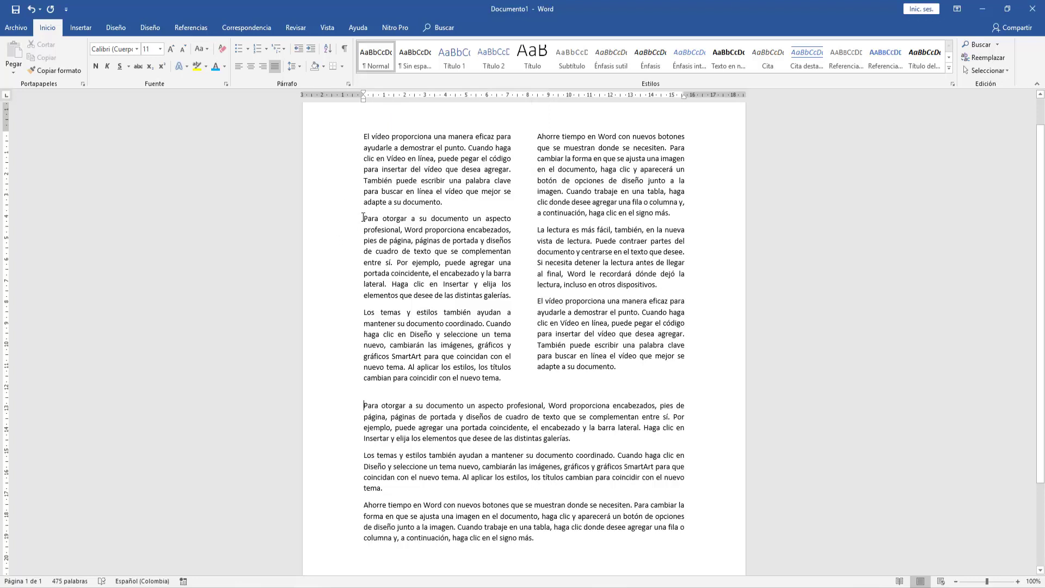
left_click_drag(363, 217, 513, 298)
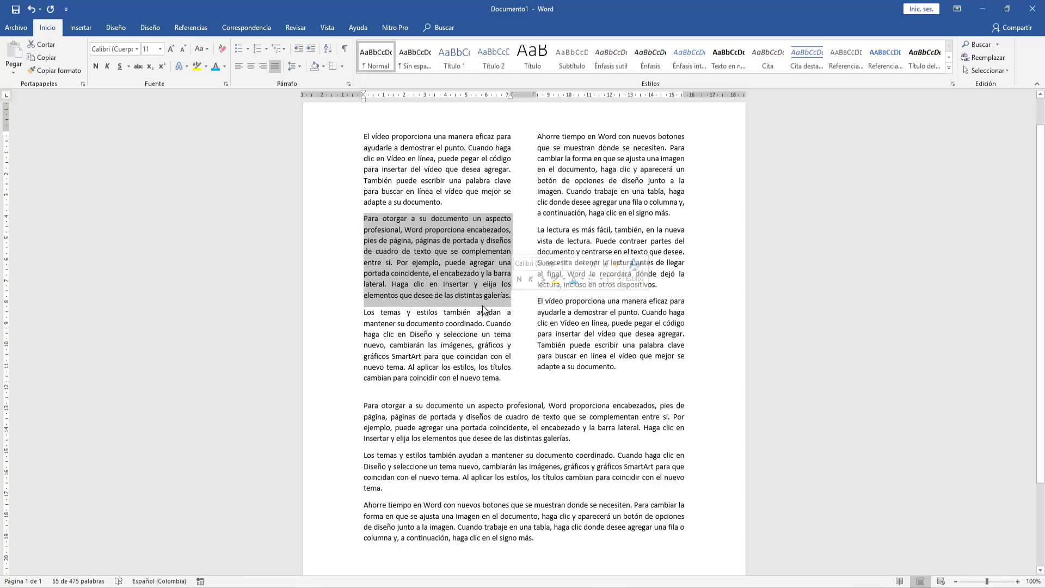
left_click(436, 253)
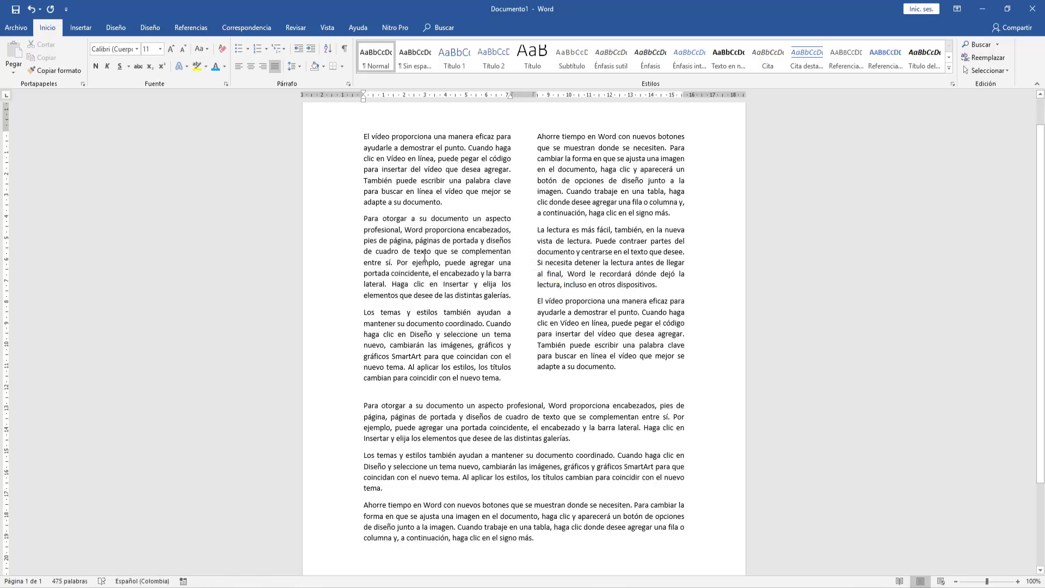
triple_click(425, 254)
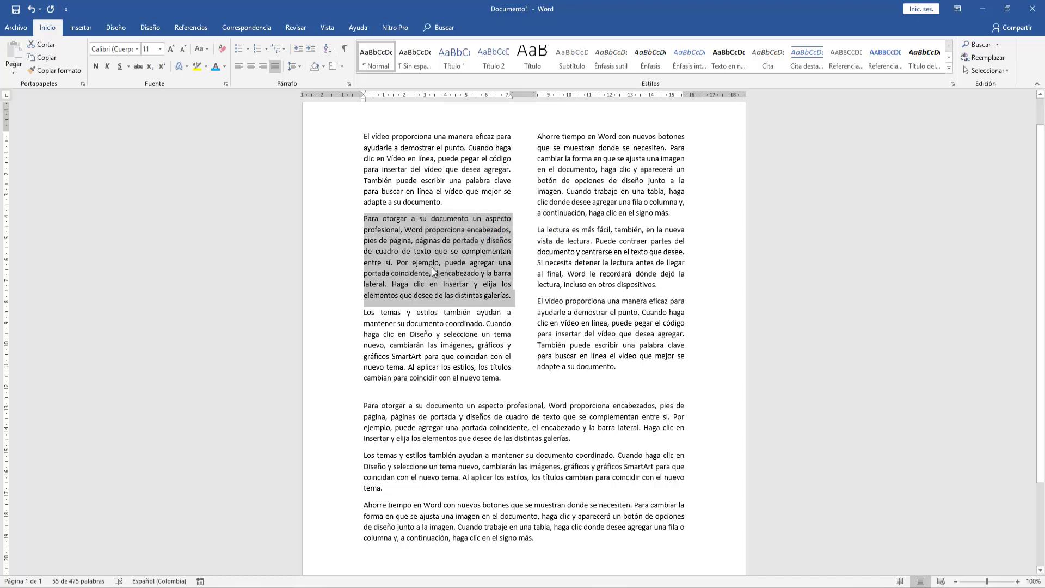
left_click(348, 83)
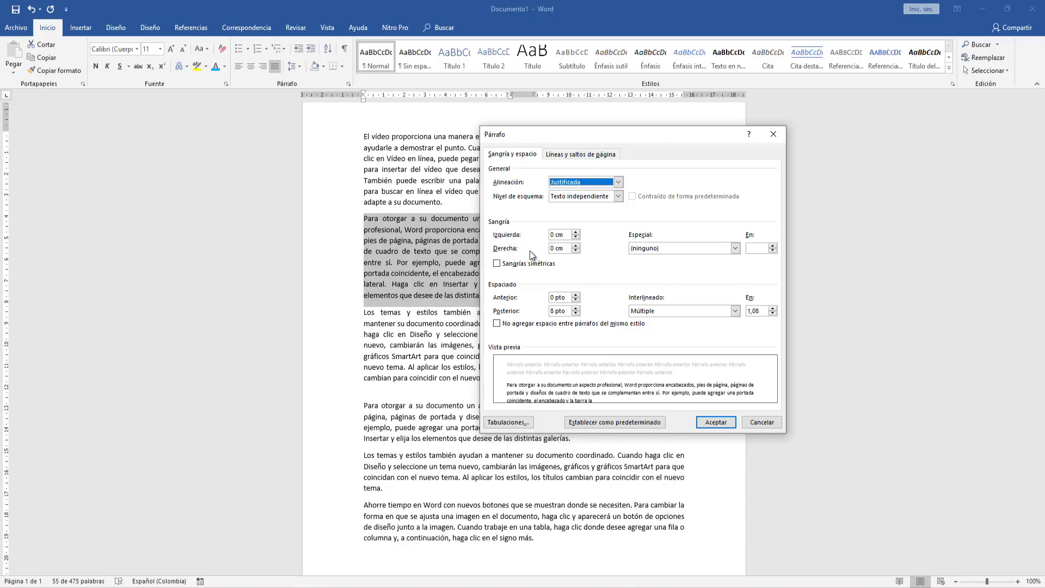
left_click(734, 248)
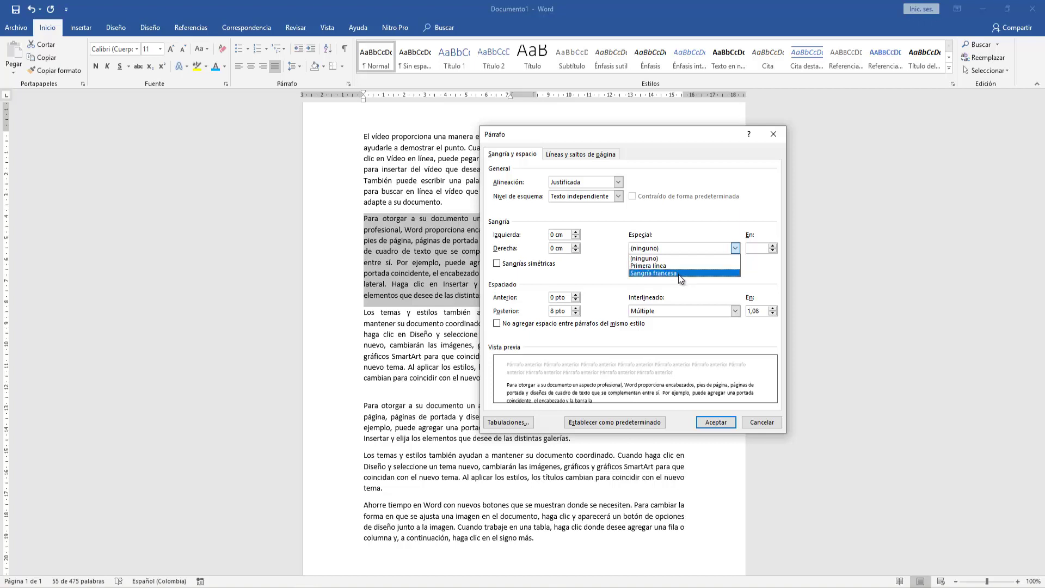
left_click(613, 249)
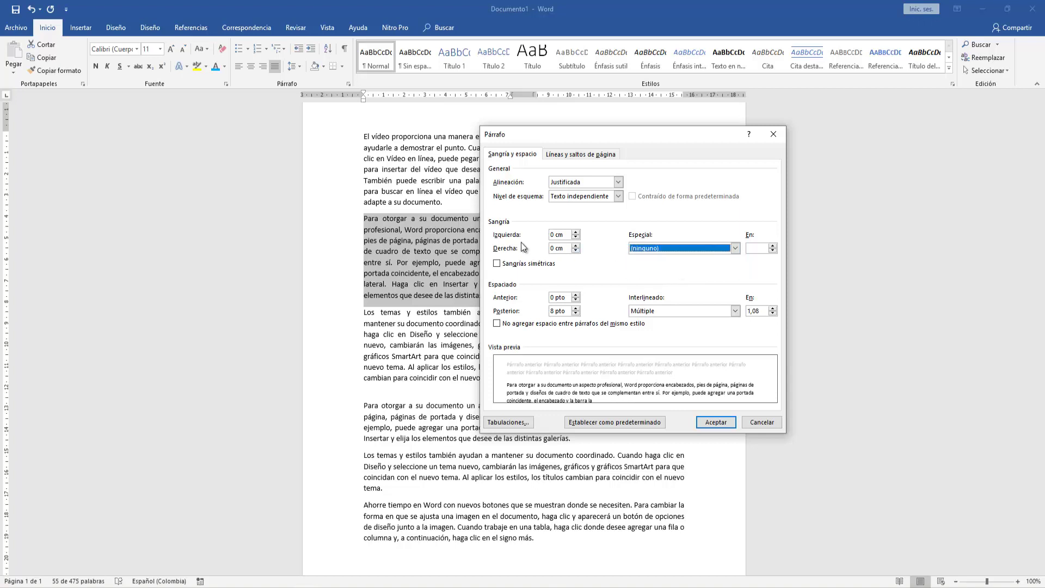
left_click(548, 235)
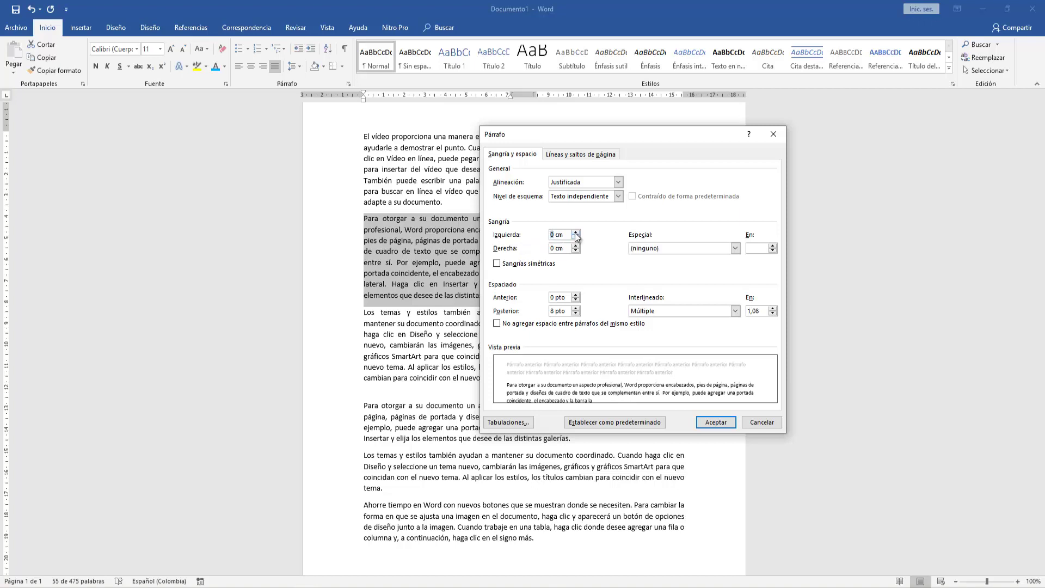
type("1,5")
key("BackSpace")
key("BackSpace")
type(",5")
left_click(716, 422)
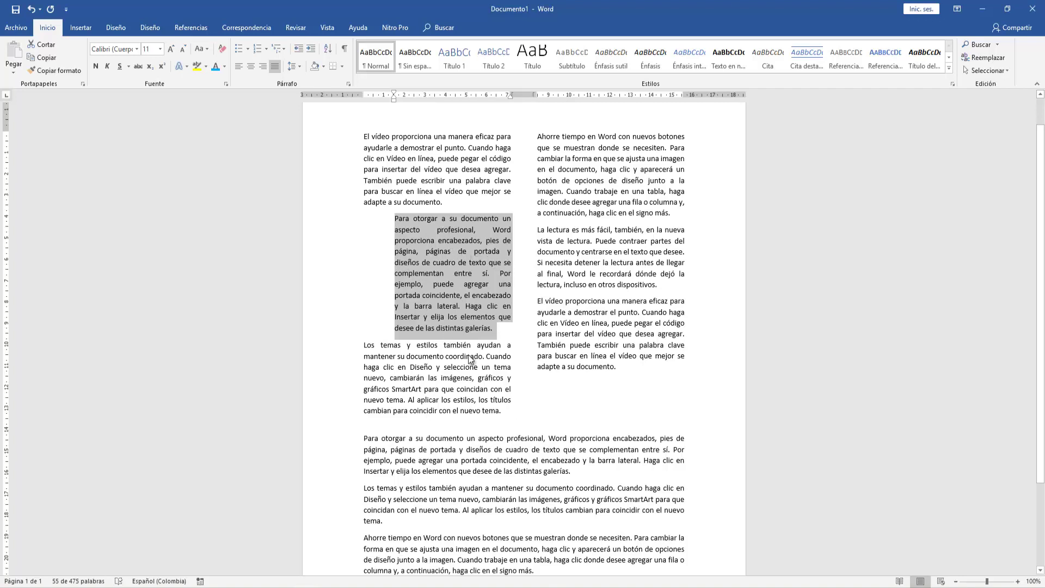
Step: Set the selected paragraph's left indent to 0 cm and its right indent to 1,5 cm
left_click(348, 84)
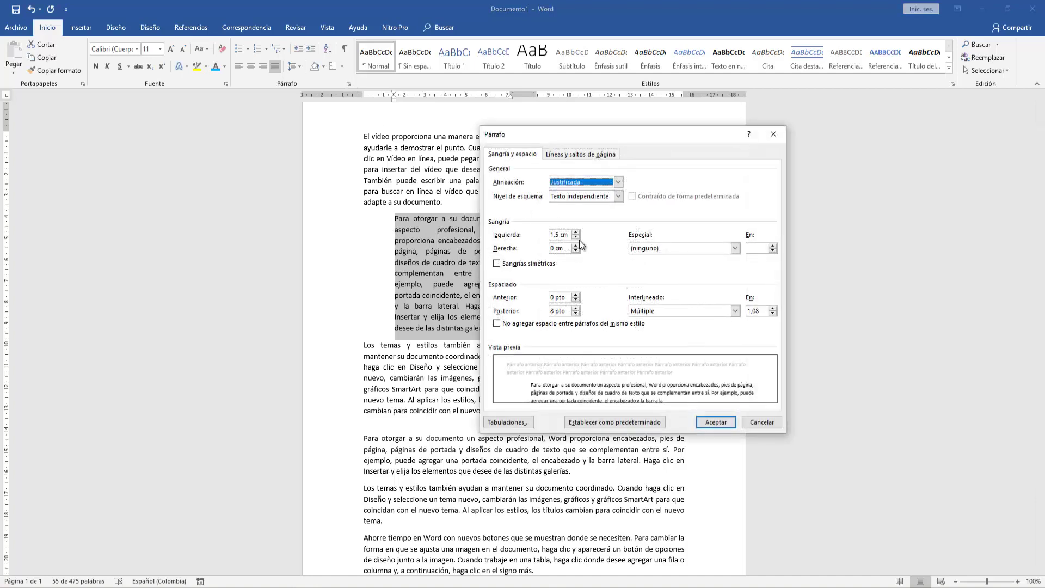
left_click_drag(561, 235, 548, 240)
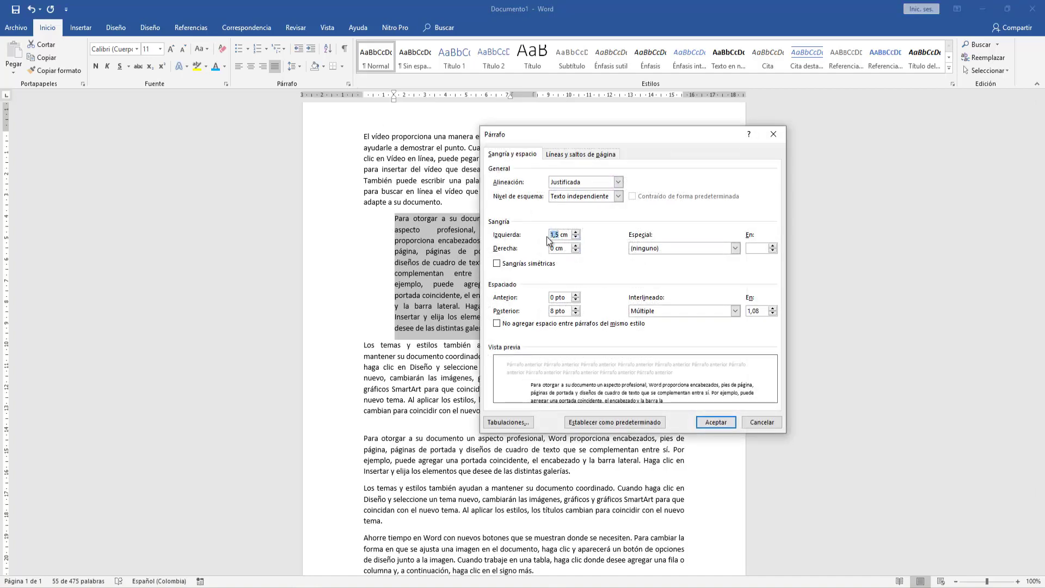
type("0")
left_click_drag(555, 250, 547, 251)
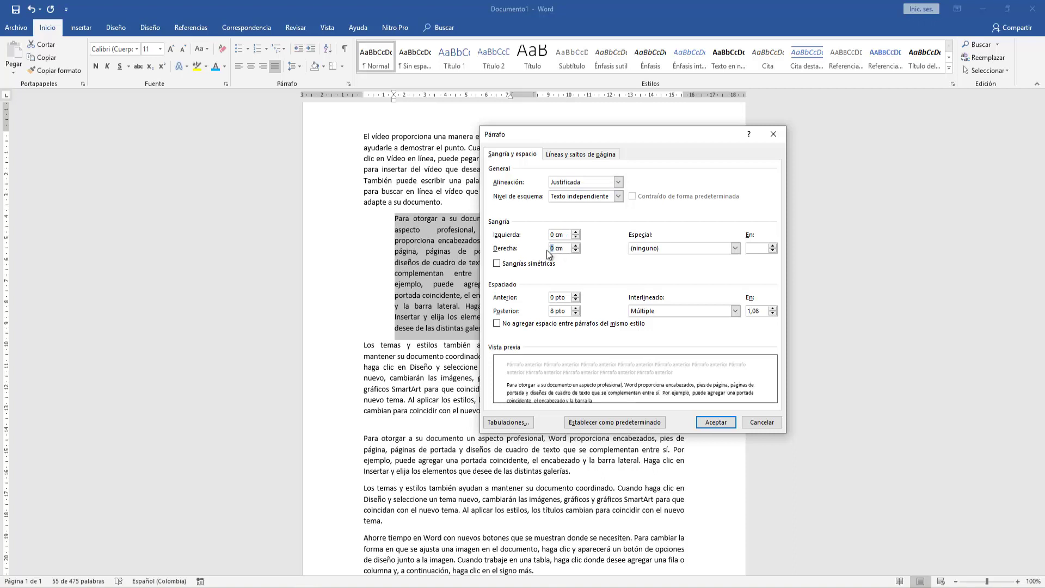
type("1,5")
left_click(727, 423)
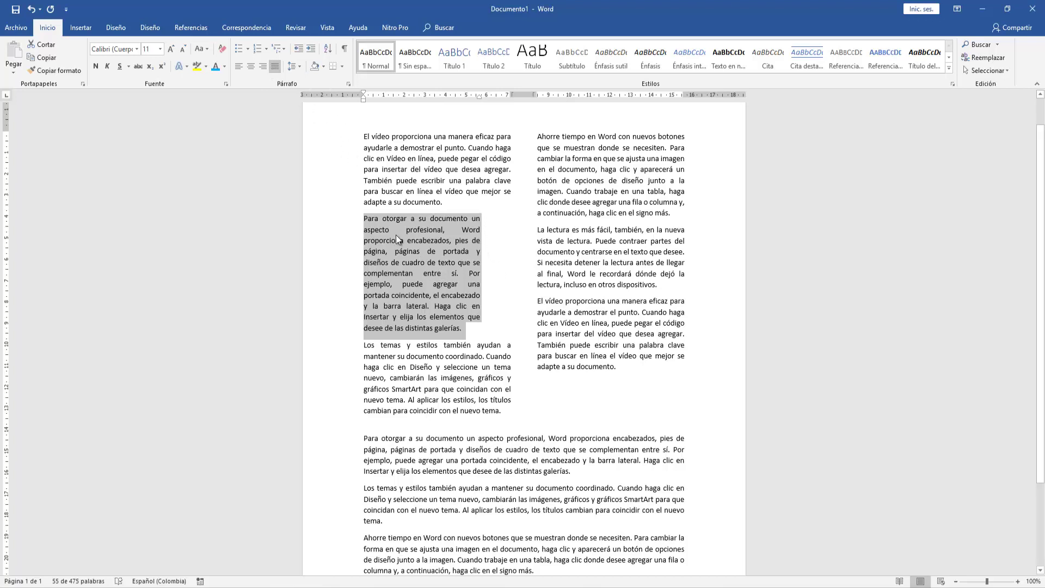
Step: Set the selected paragraph's right indent to 0 cm and apply a special Primera línea indent of 1,25 cm
left_click(348, 83)
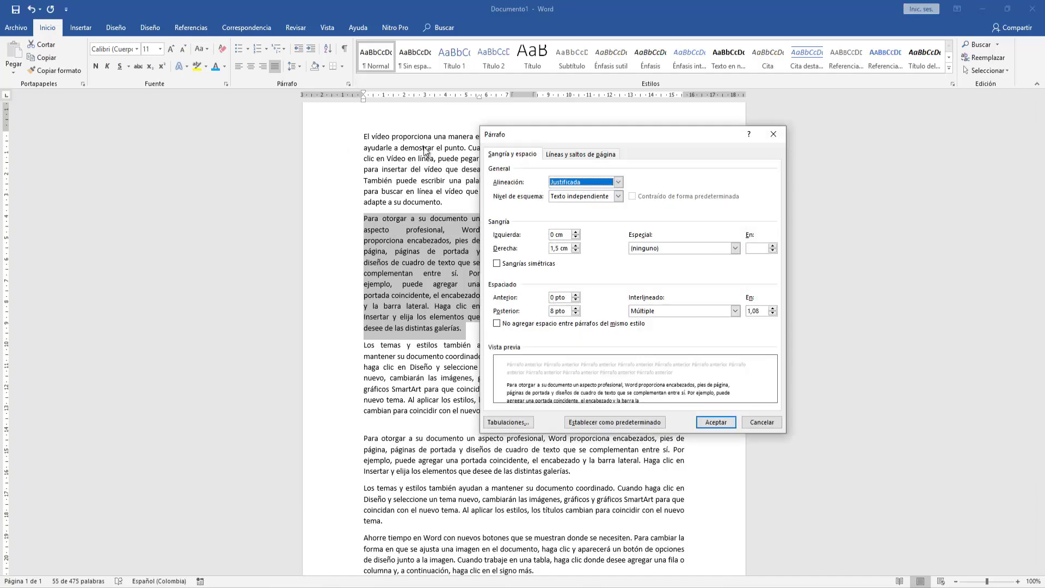
left_click_drag(558, 248, 542, 249)
type("0")
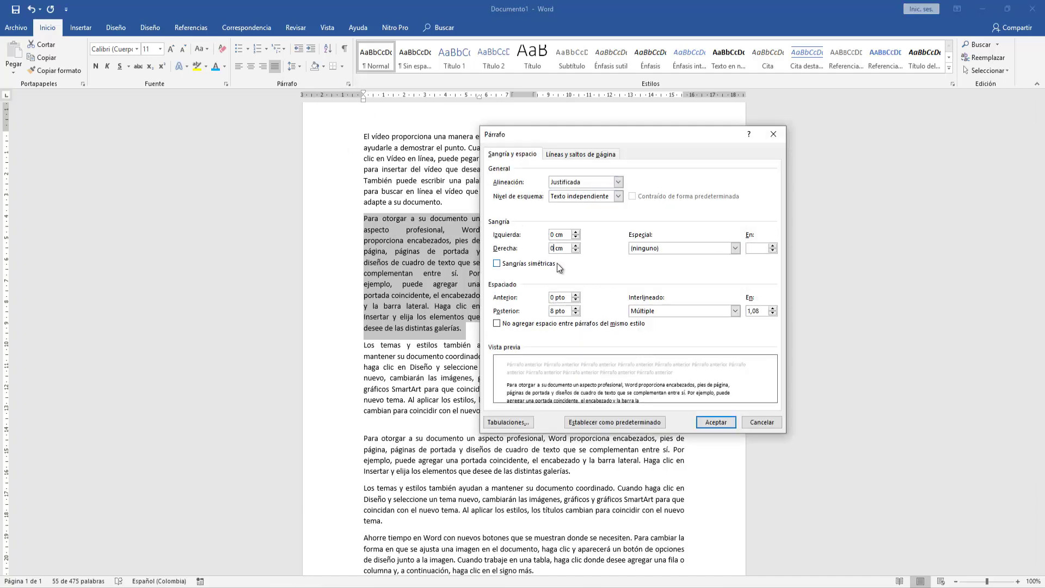
left_click(734, 248)
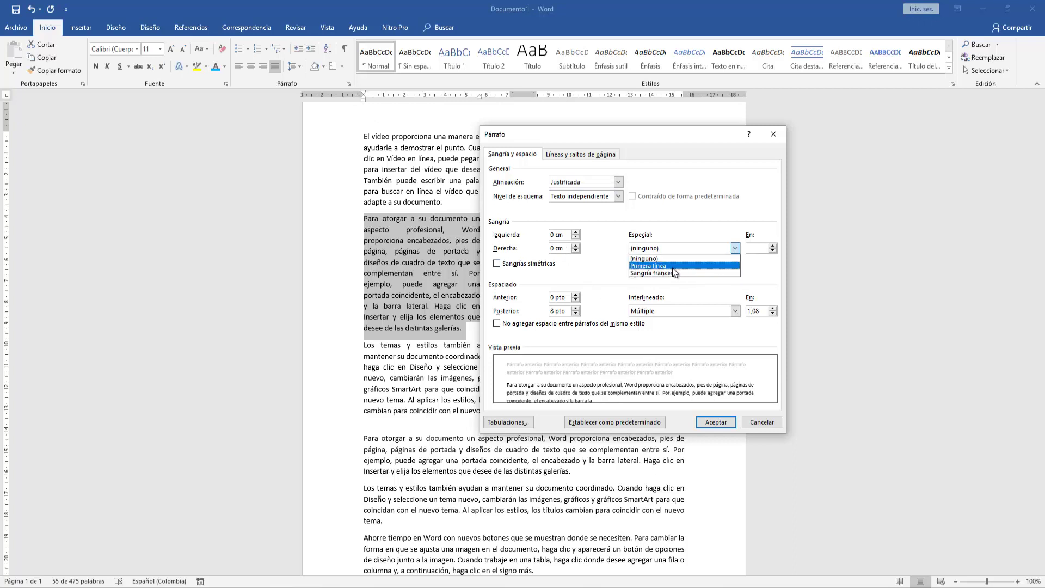
left_click(673, 266)
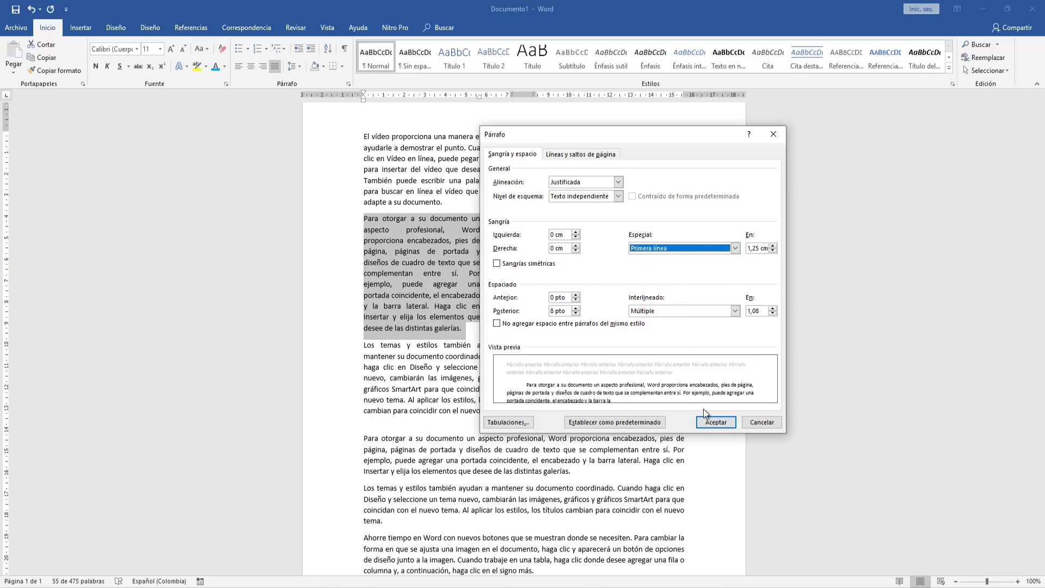
left_click(709, 423)
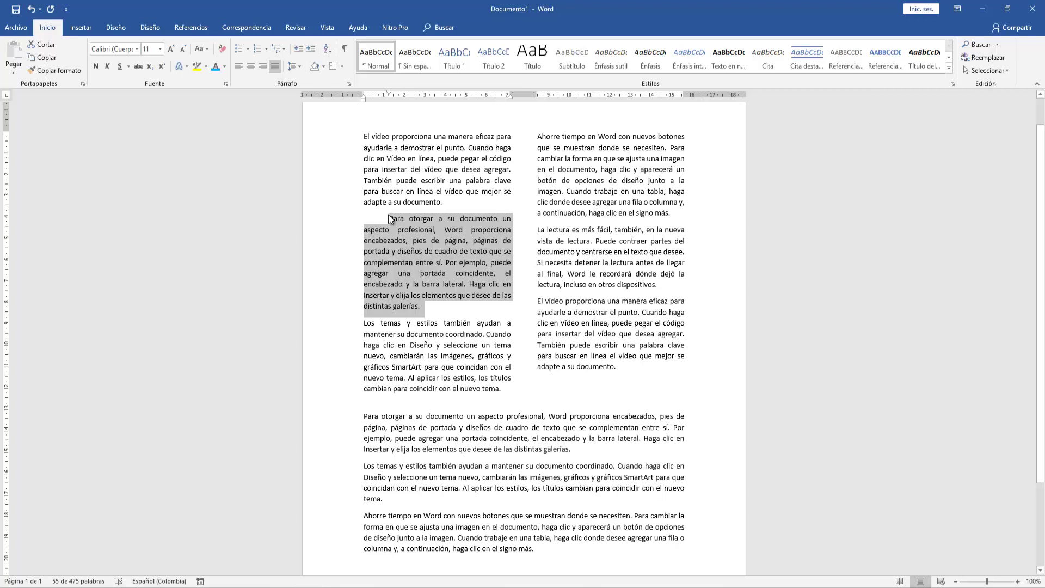
Step: Change the special indent of the first column's second paragraph to Sangría francesa at 1,25 cm
left_click(424, 306)
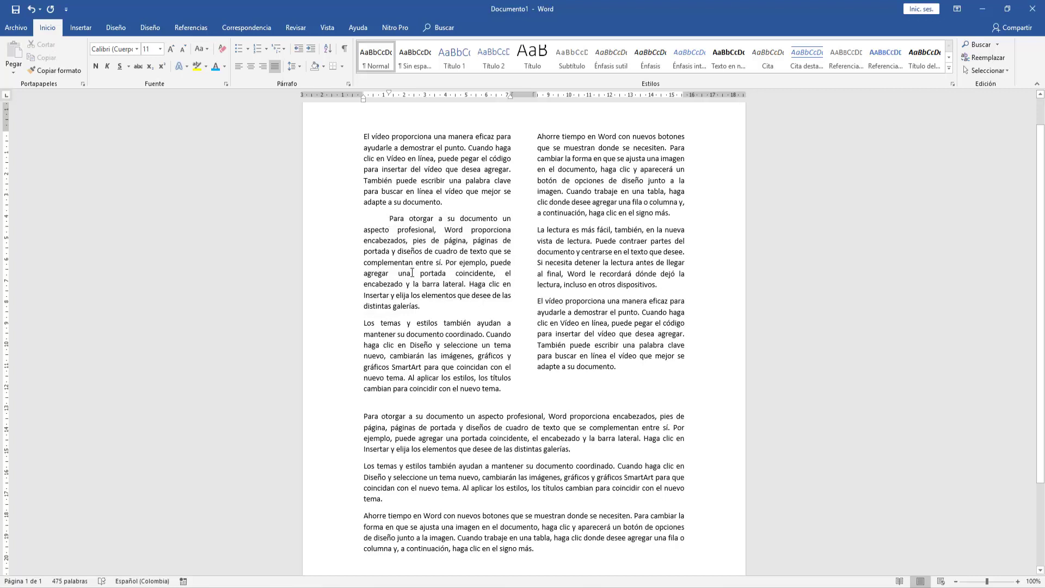
double_click(414, 251)
triple_click(414, 251)
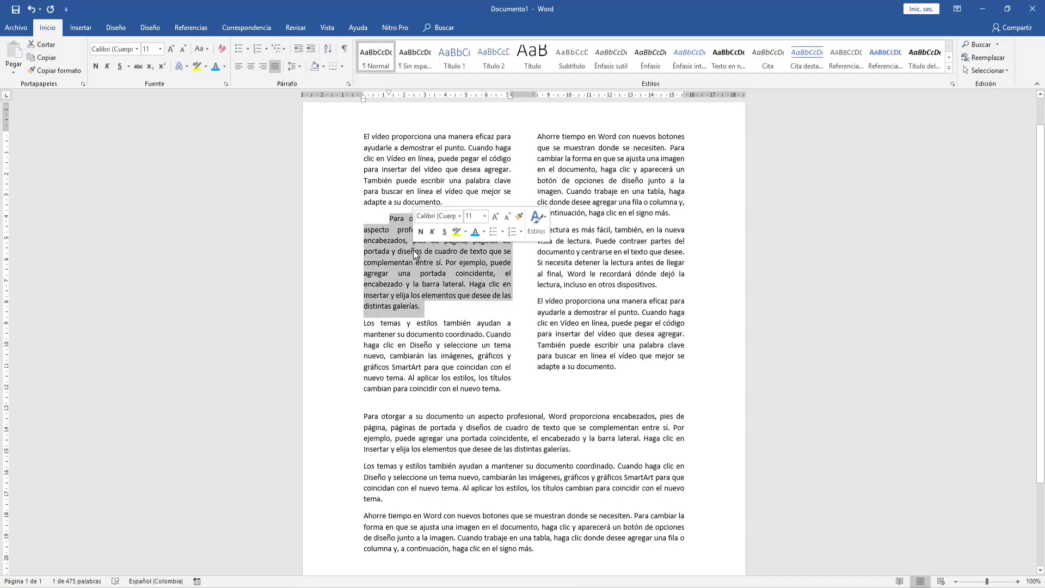
left_click(348, 83)
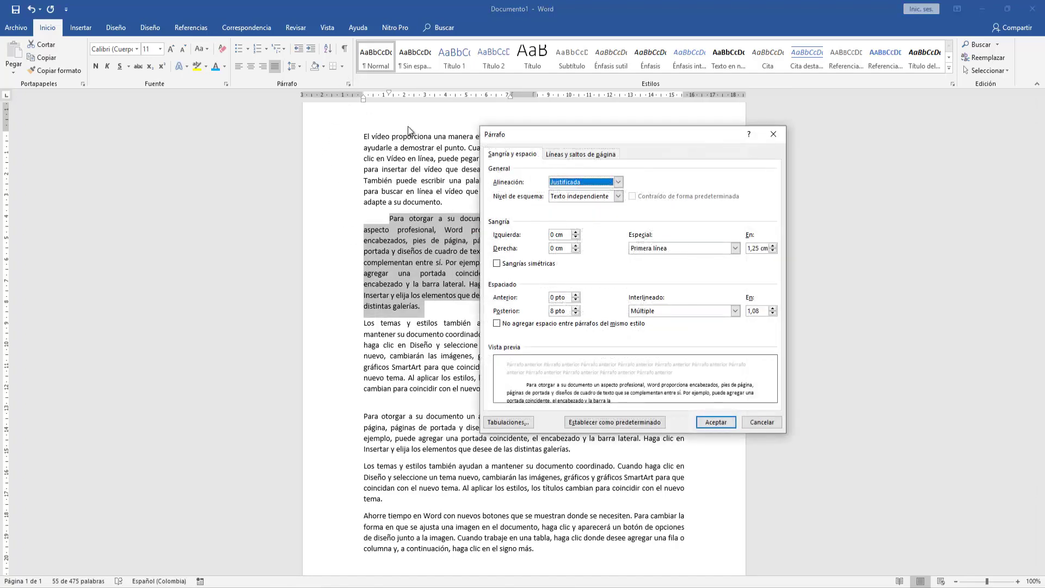
left_click(733, 250)
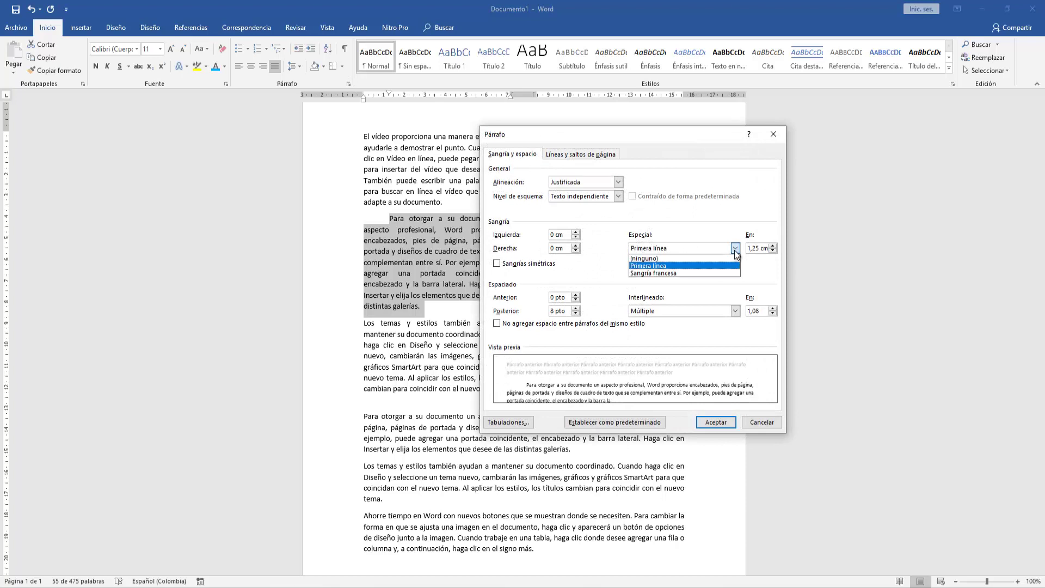
left_click(684, 273)
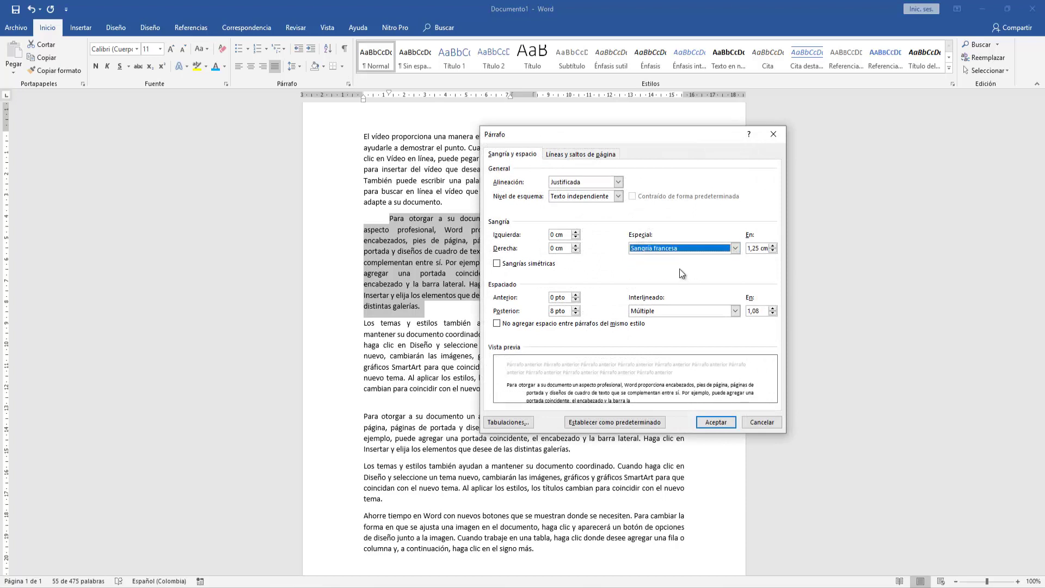
left_click(712, 420)
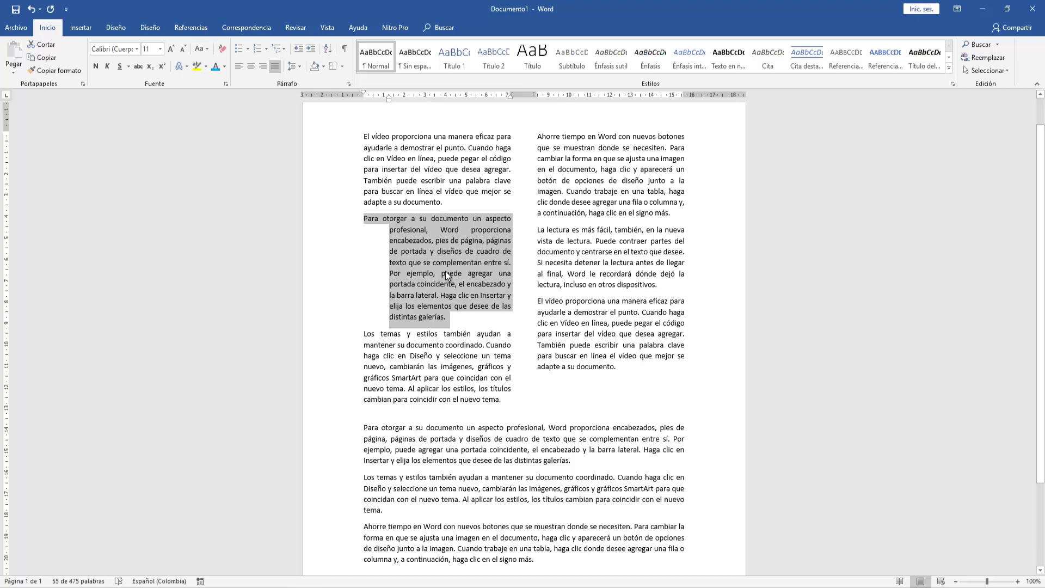
Step: Remove the special indent from the first column's second paragraph by setting it to (ninguno)
left_click(348, 83)
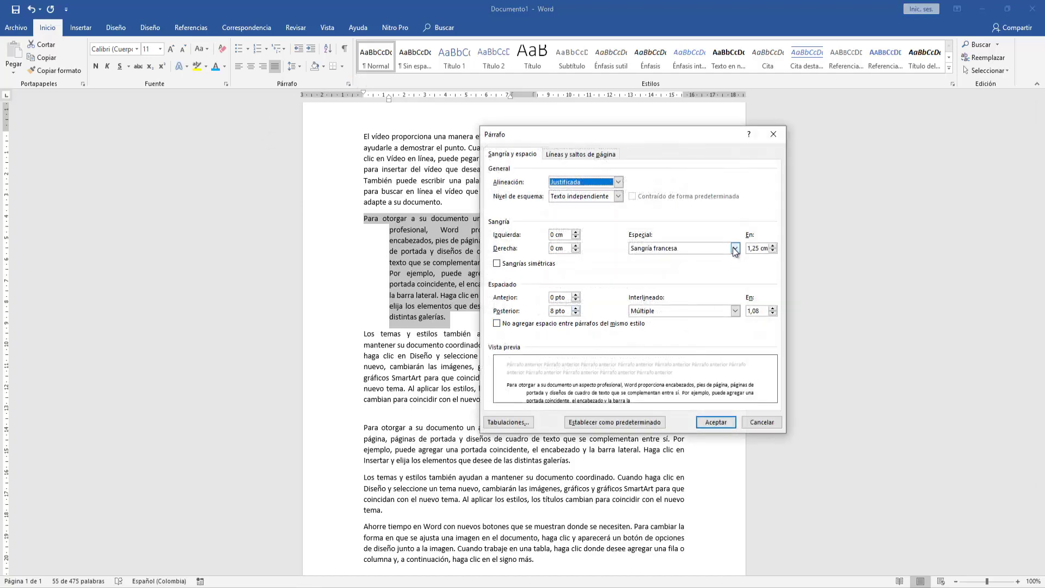
left_click(734, 248)
left_click(671, 259)
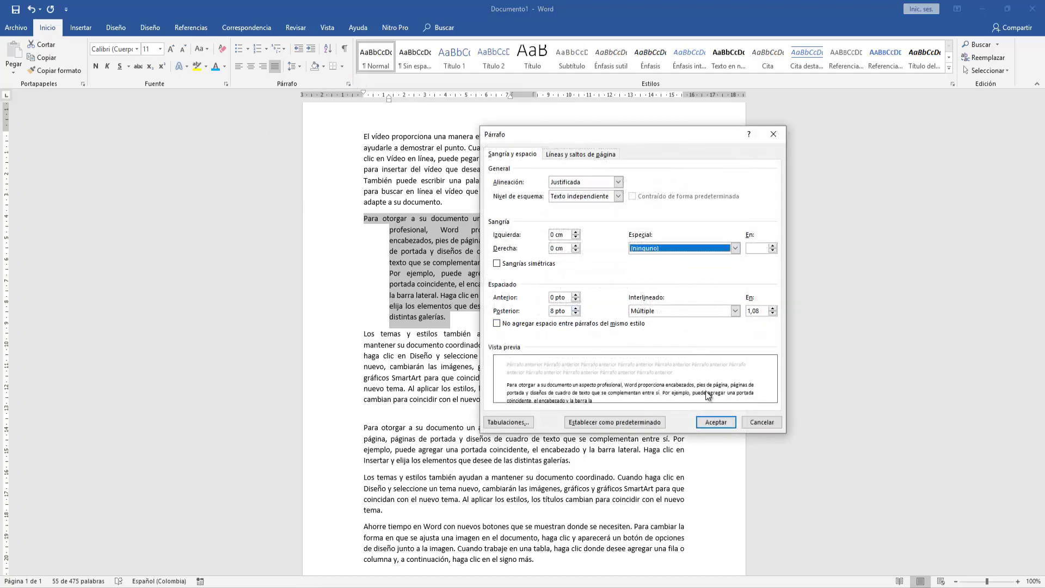
left_click(715, 422)
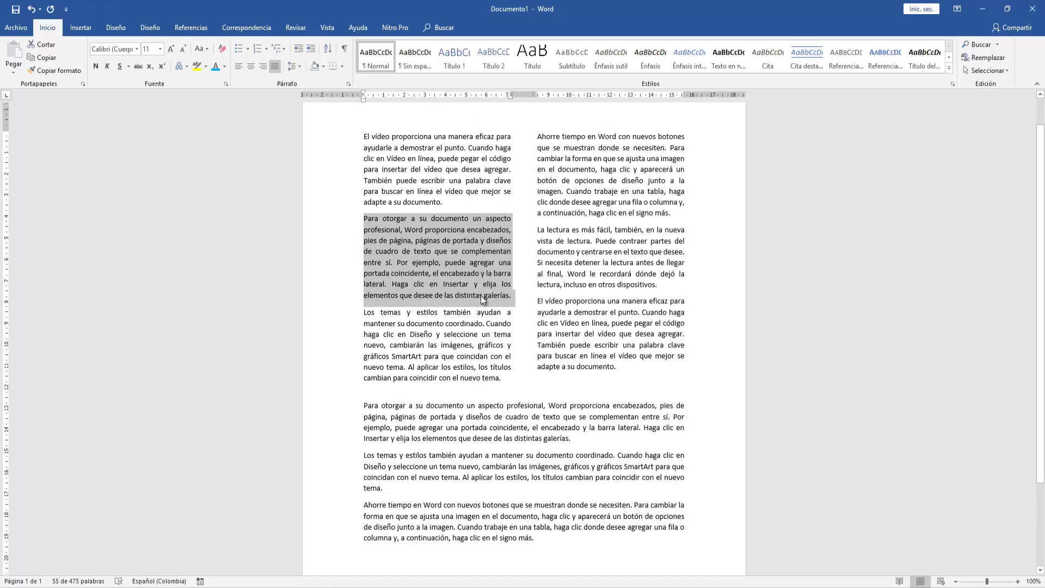
Step: Add an En texto drop cap in the Algerian font to the initial P of the first column's second paragraph
left_click(368, 219)
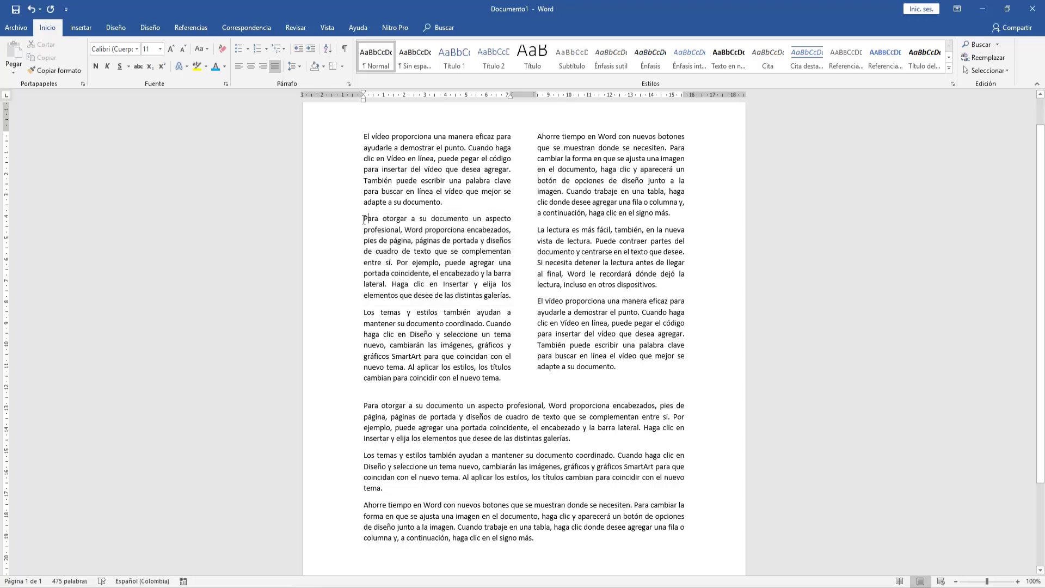
left_click_drag(363, 219, 367, 220)
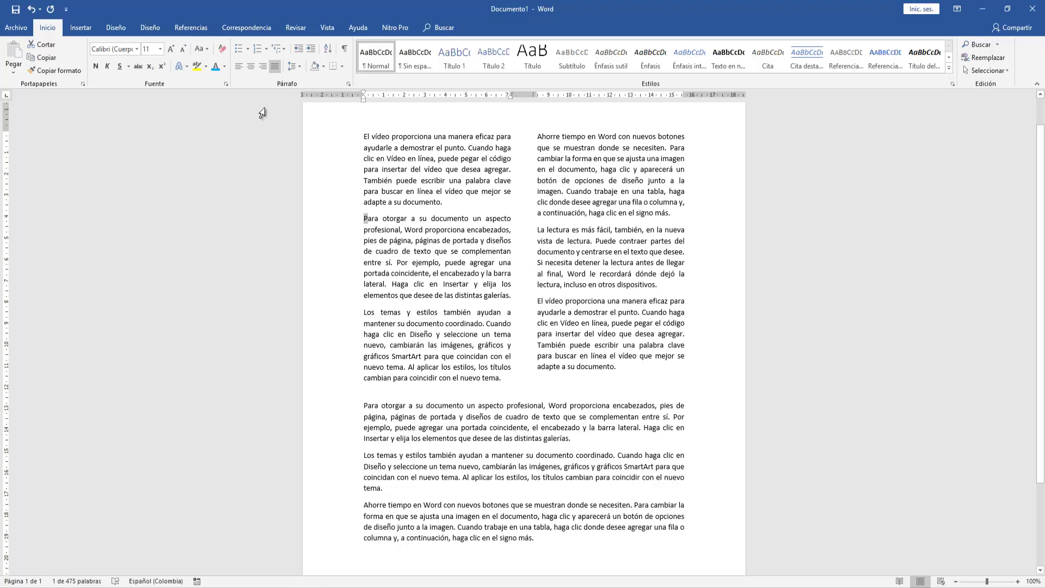
left_click(80, 27)
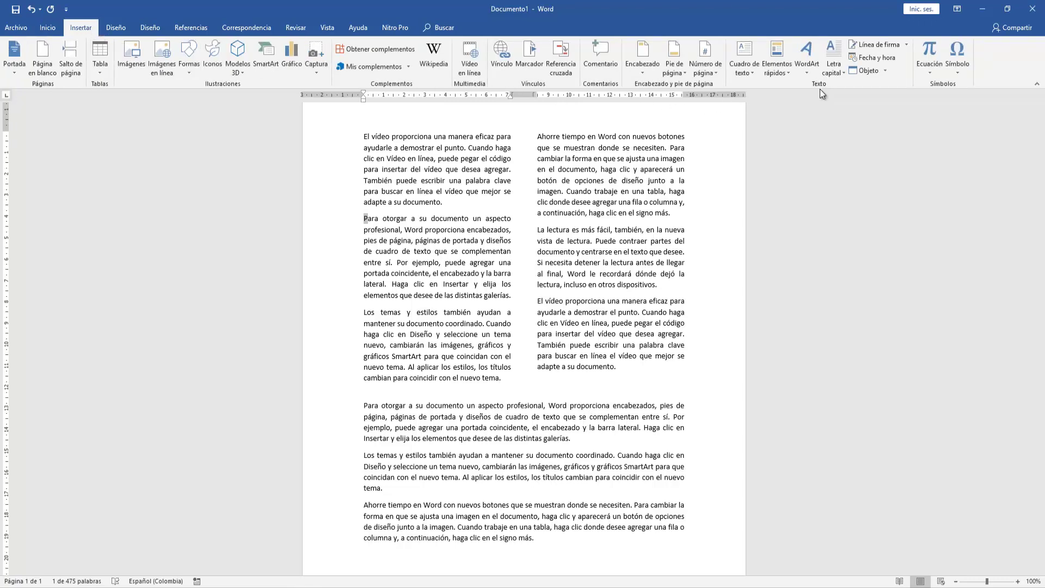
left_click(845, 73)
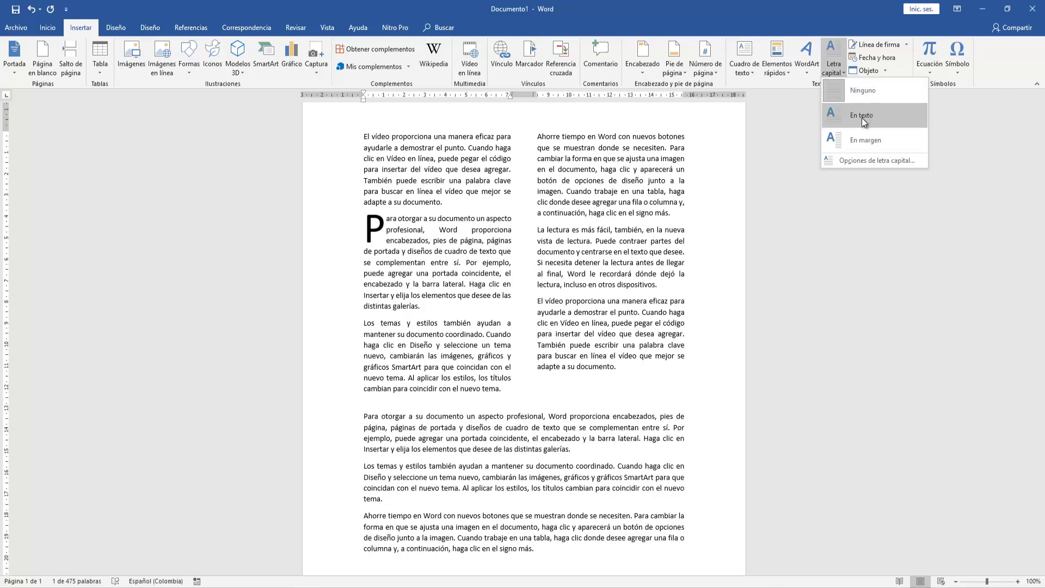
left_click(866, 160)
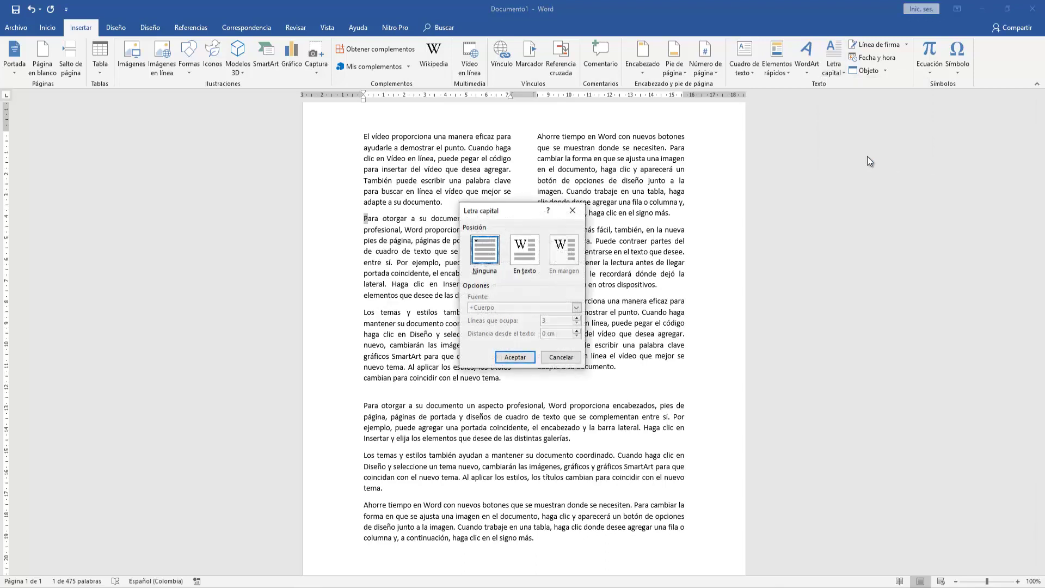
left_click(526, 253)
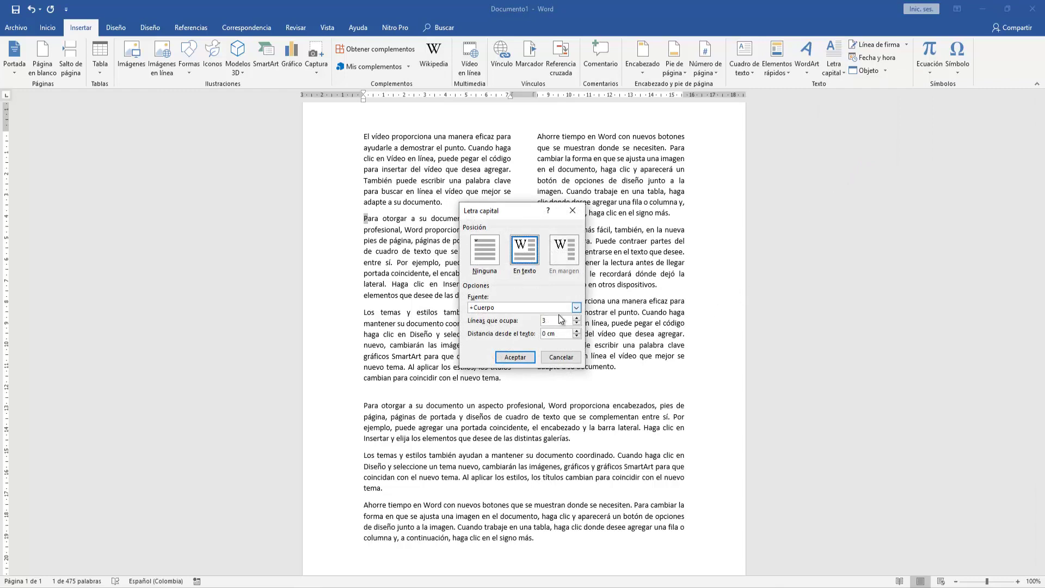
left_click(575, 308)
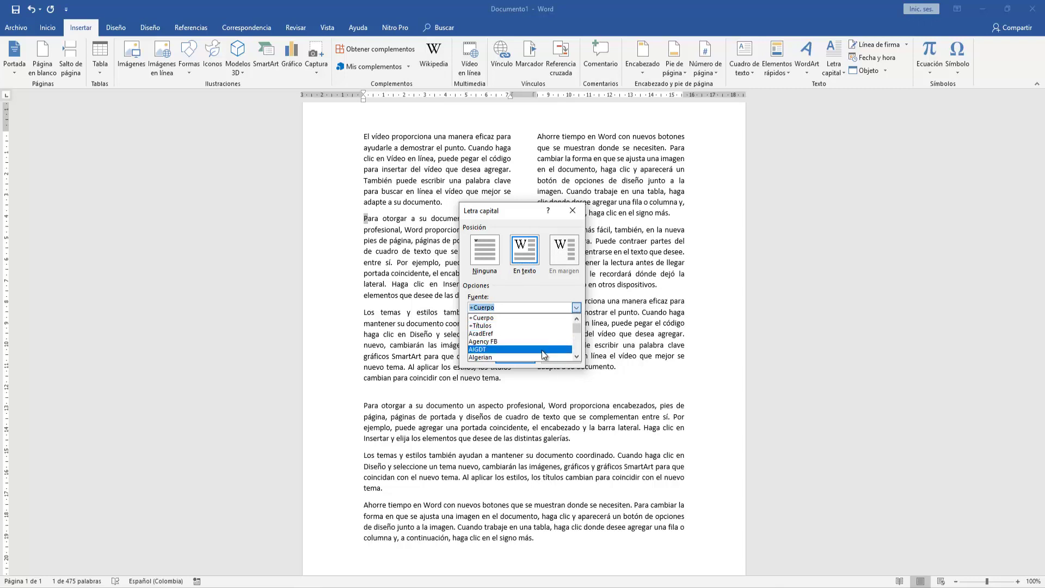
left_click(492, 358)
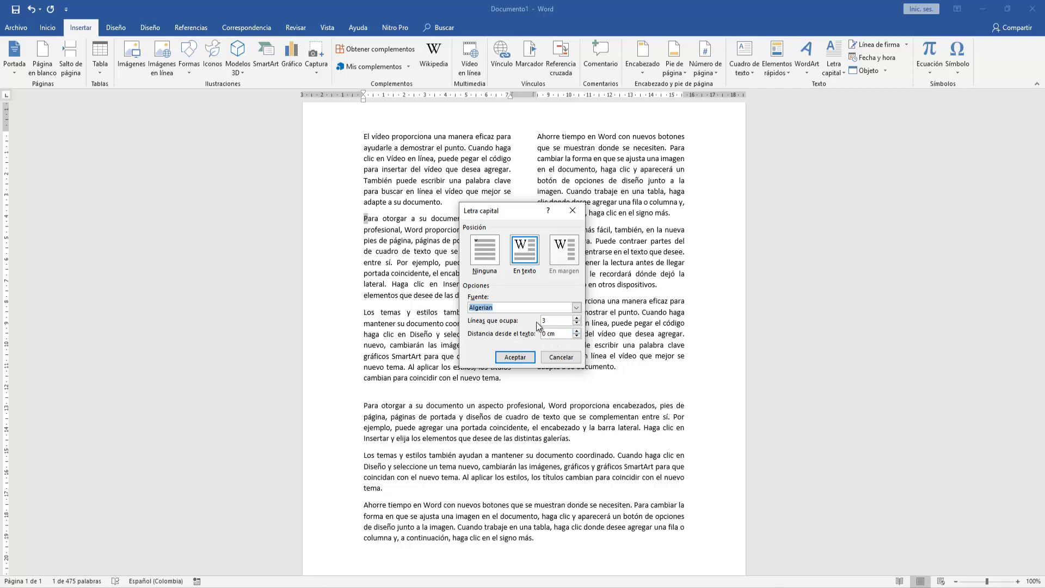
left_click(528, 359)
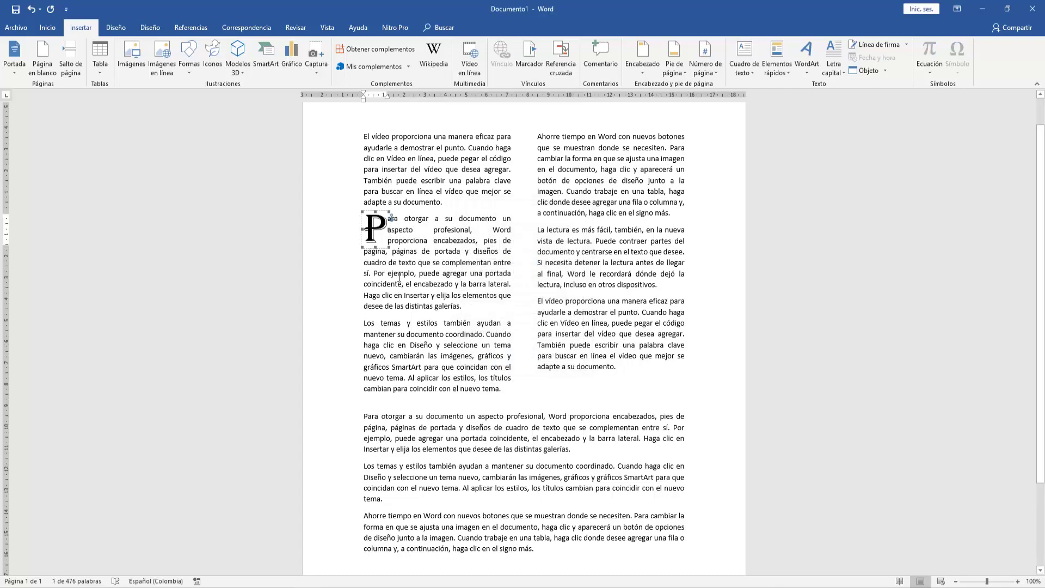
Step: Set the drop cap to span 5 lines at a distance of 1 cm from the text
left_click(415, 261)
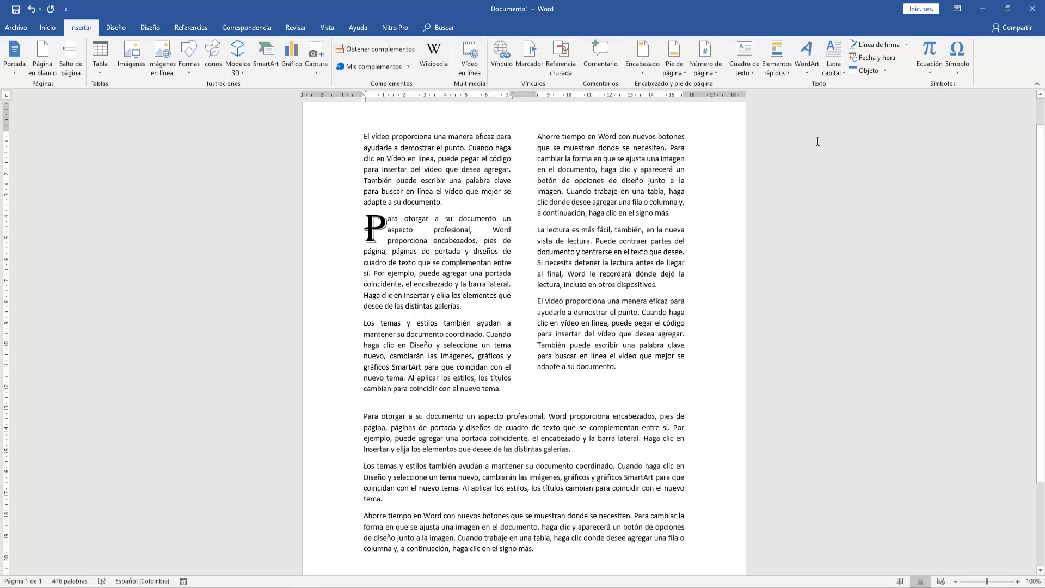
left_click(834, 64)
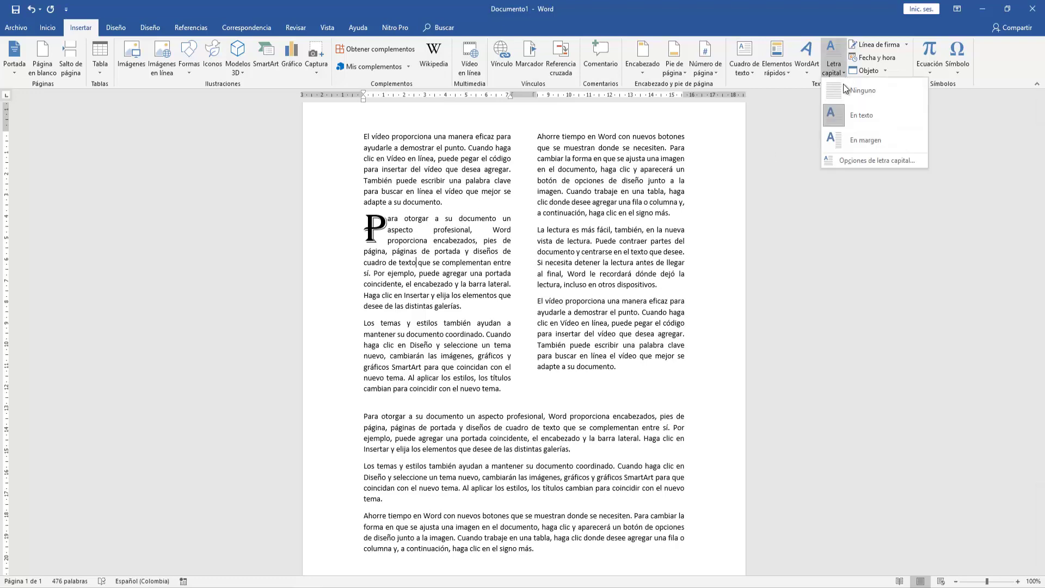
left_click(853, 160)
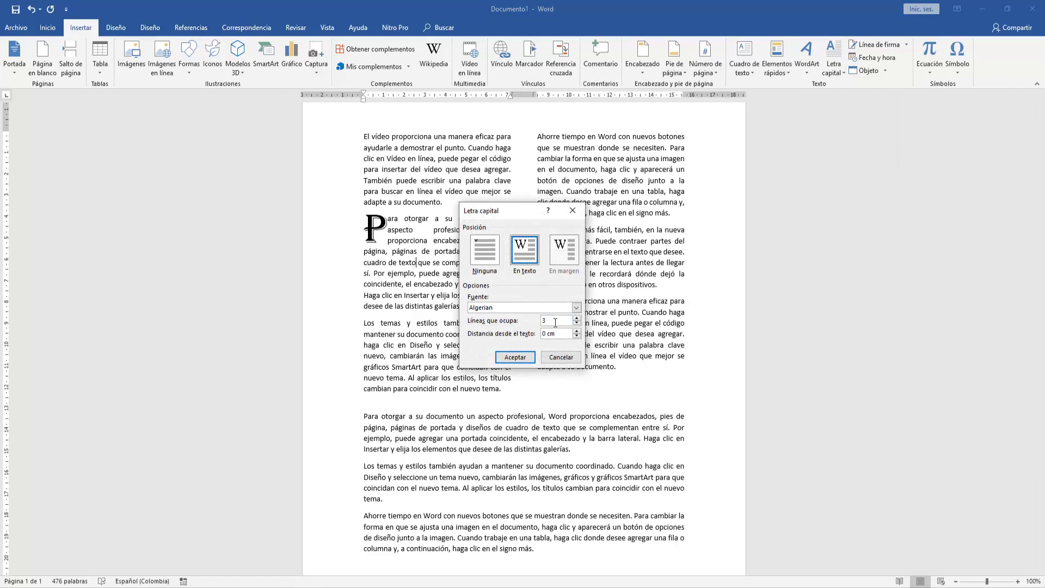
left_click(577, 319)
left_click(576, 320)
key("BackSpace")
type("1")
left_click(515, 357)
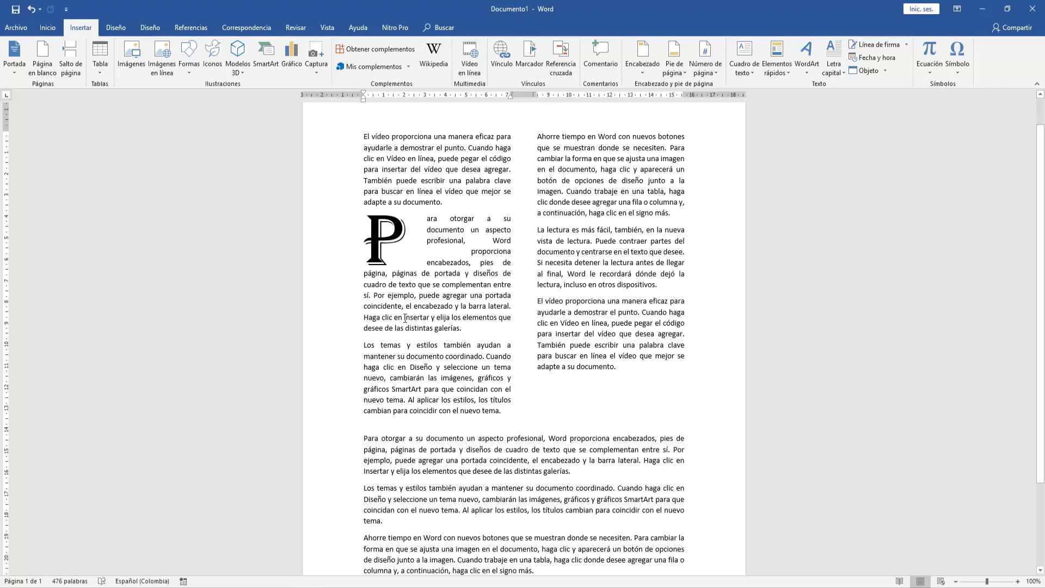
Step: Change the font color of the drop cap letter P to standard green
left_click(407, 238)
left_click(391, 238)
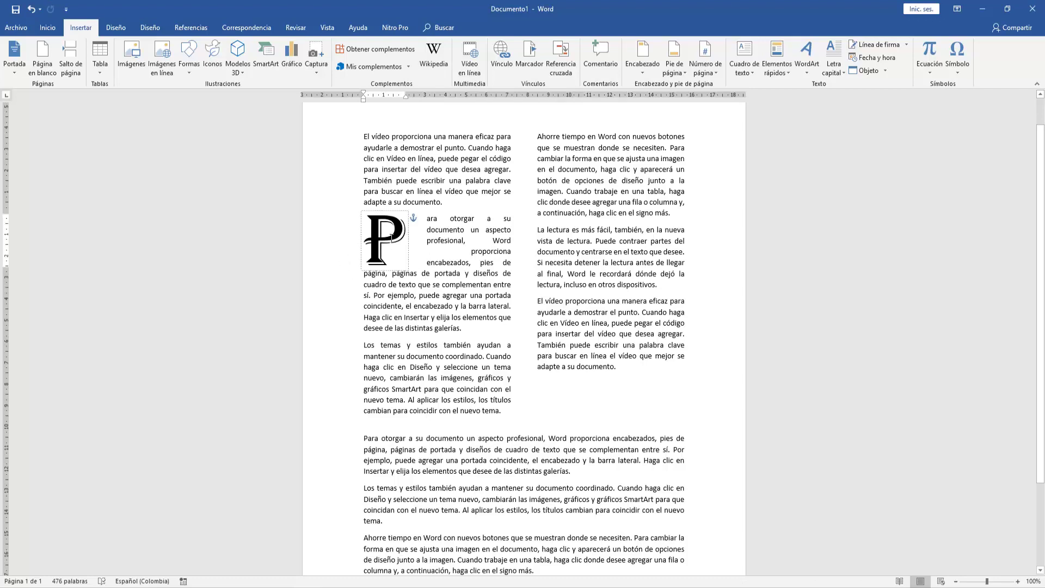
double_click(384, 245)
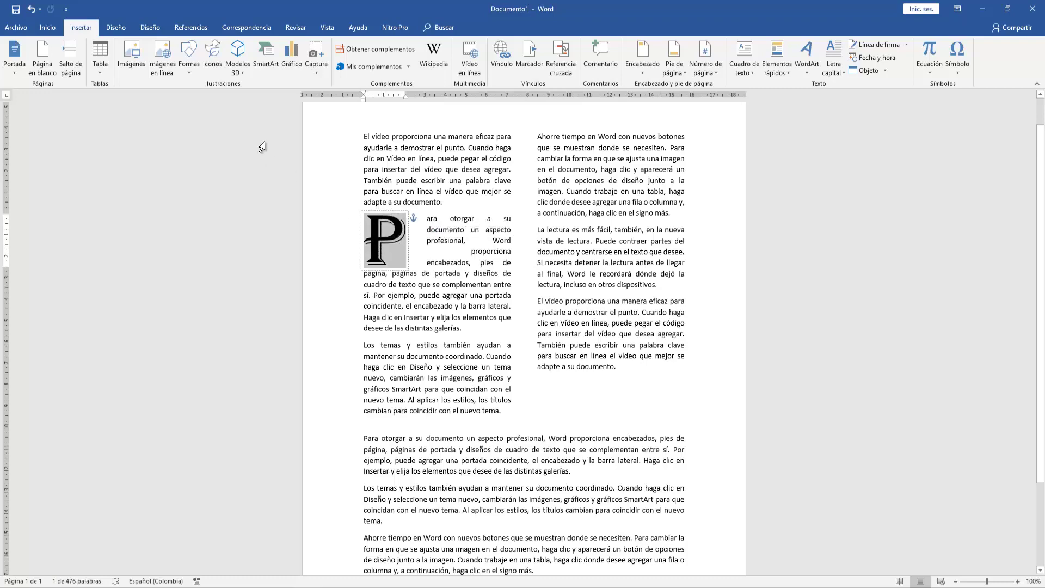
left_click(50, 29)
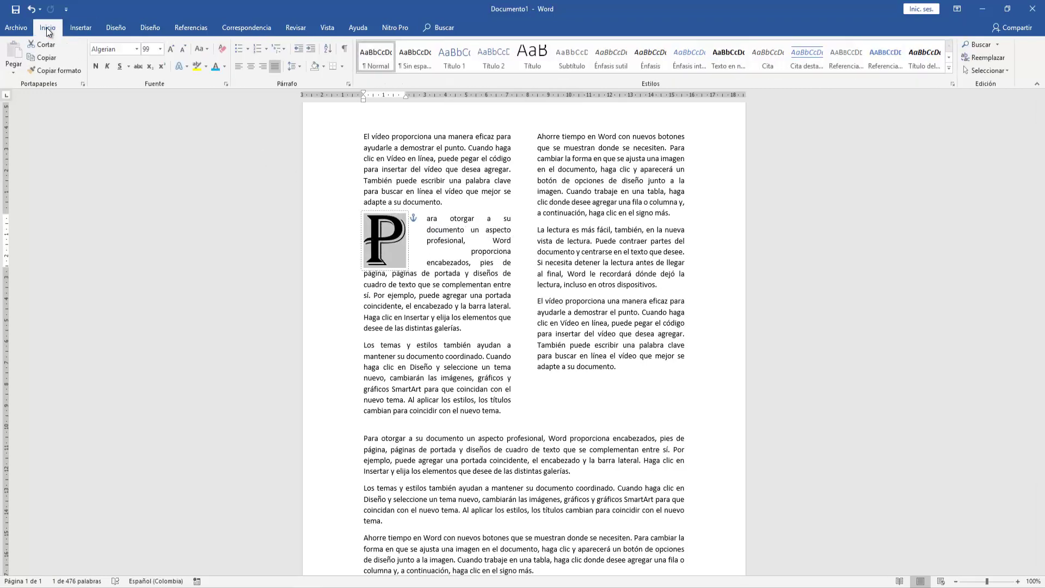
left_click(224, 66)
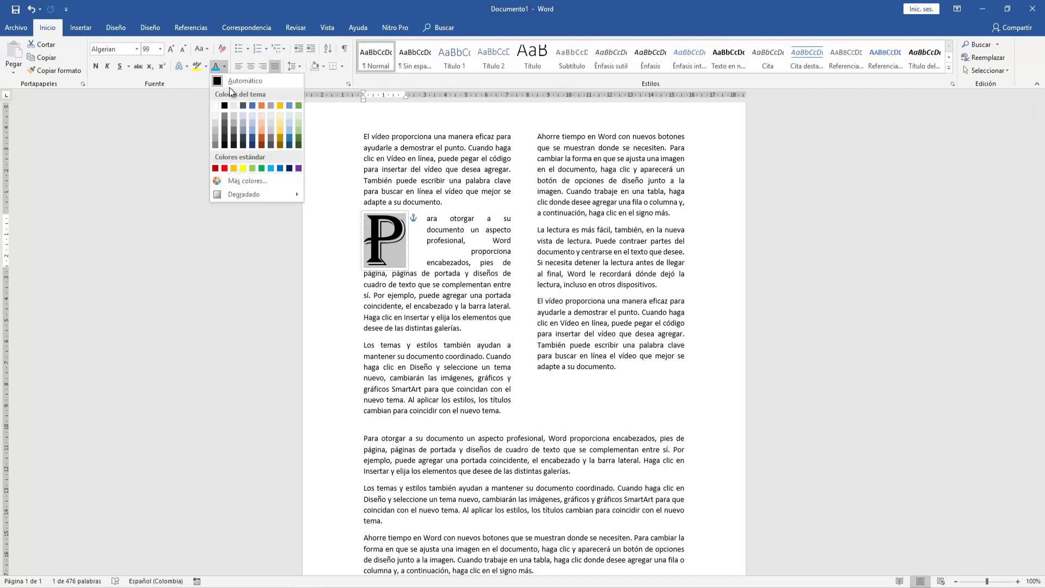
left_click(263, 168)
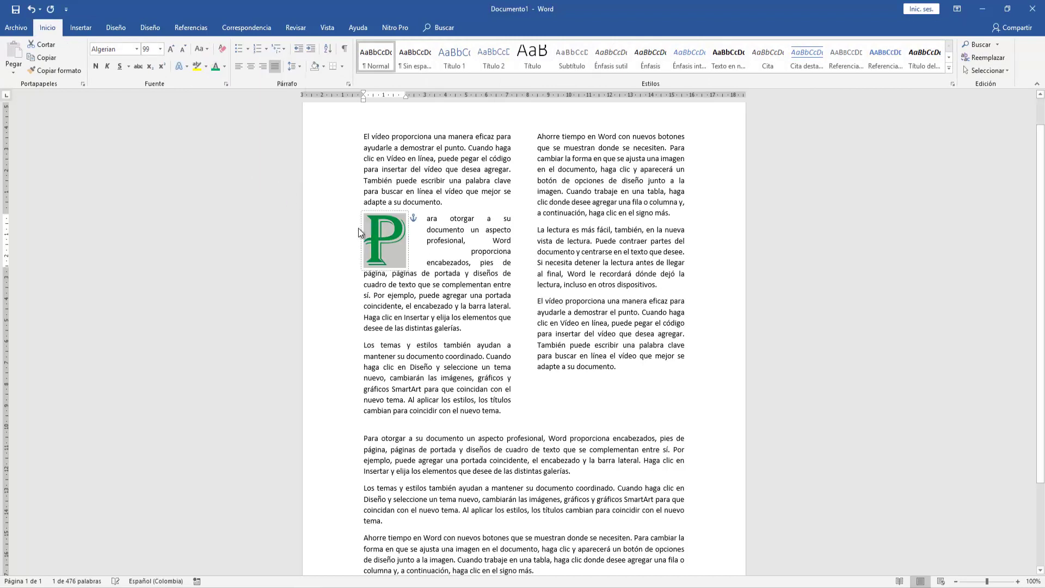
left_click(428, 259)
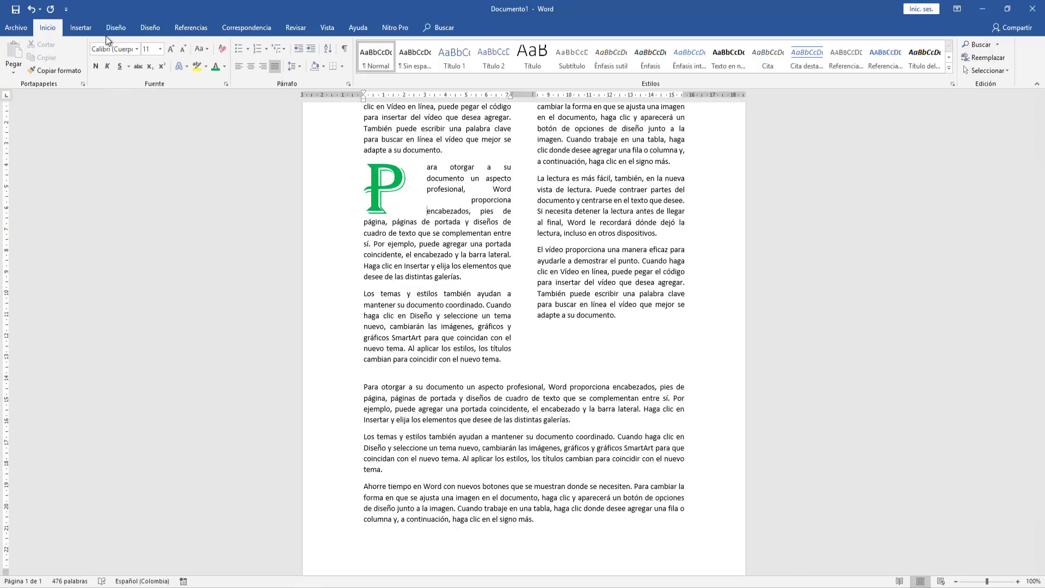
Step: Try to add a dividing line between the columns of the two-column section
left_click(150, 28)
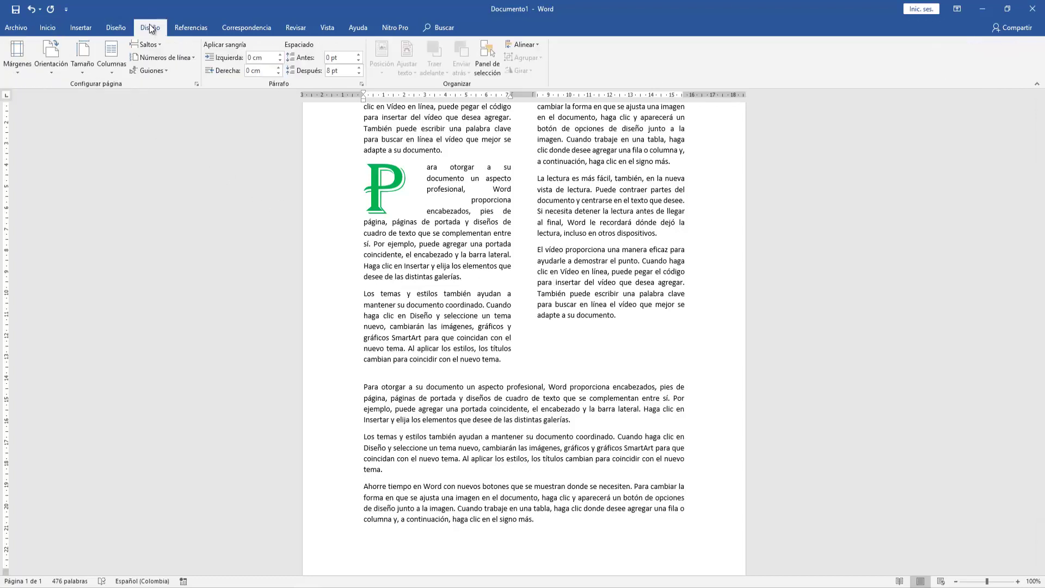
left_click(111, 74)
left_click(122, 210)
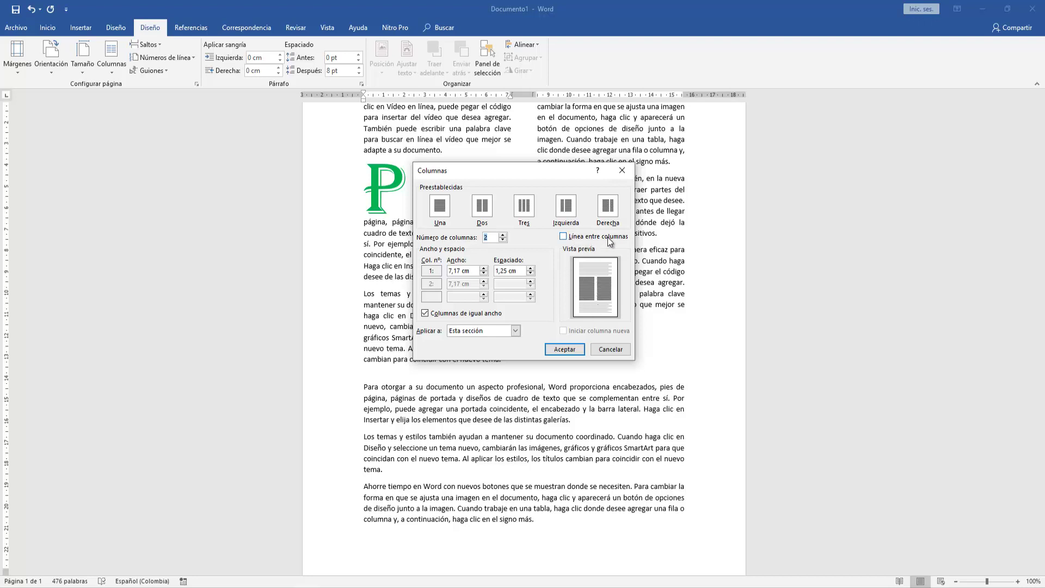
left_click(564, 238)
left_click(561, 350)
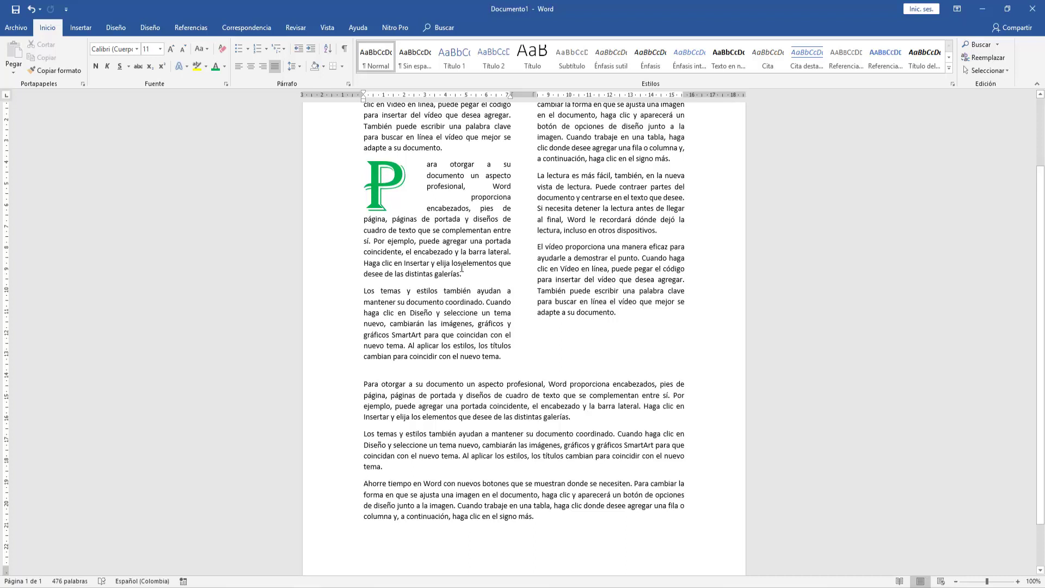
Step: Insert a footnote on the word "Insertar" in the drop cap paragraph with the text "Introducir un elemento"
double_click(416, 262)
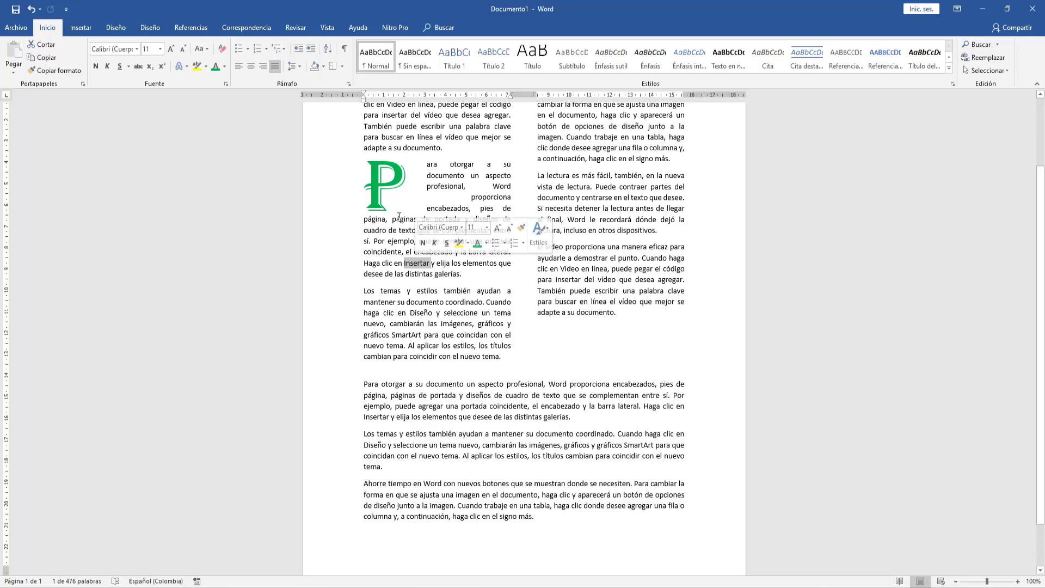
left_click(195, 28)
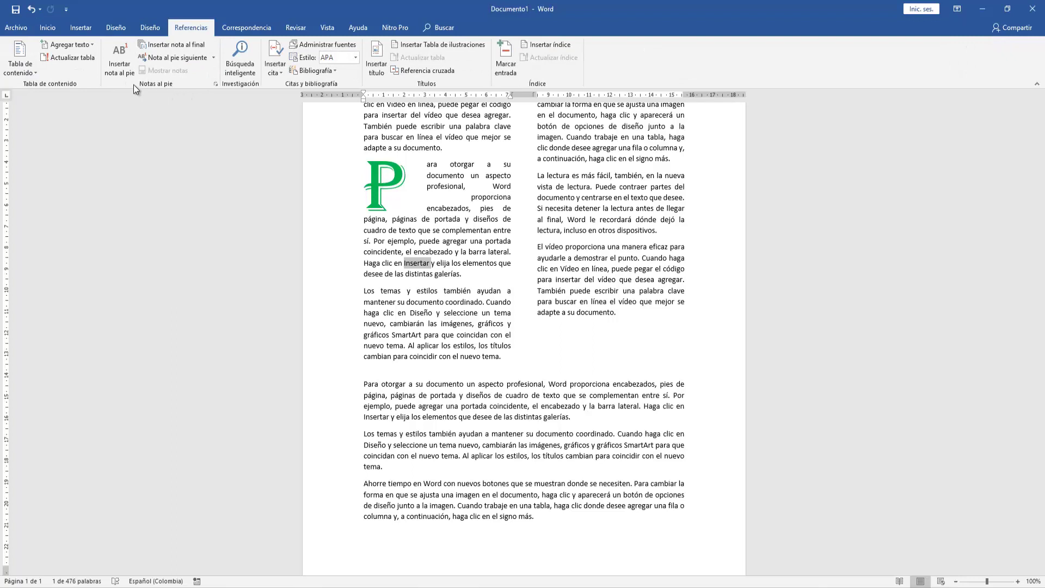
left_click(123, 57)
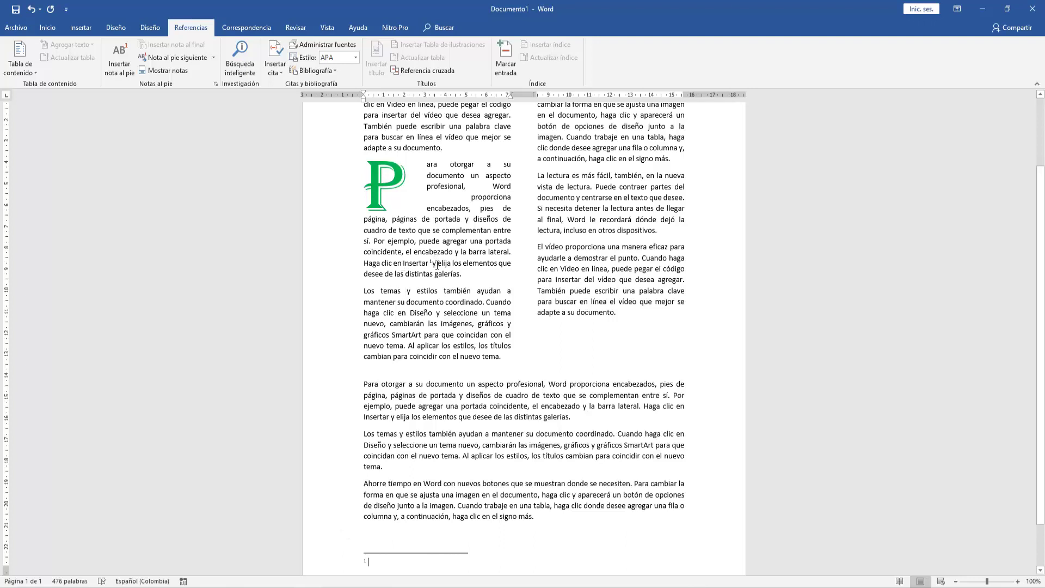
mouse_move(434, 262)
type("Int")
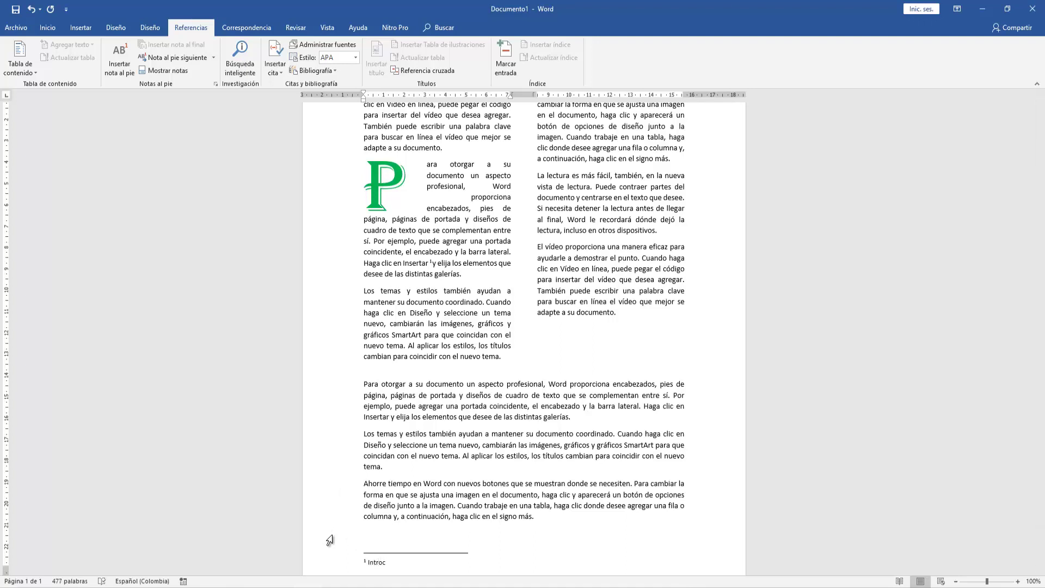
type("roducir")
type("n elemente")
key("BackSpace")
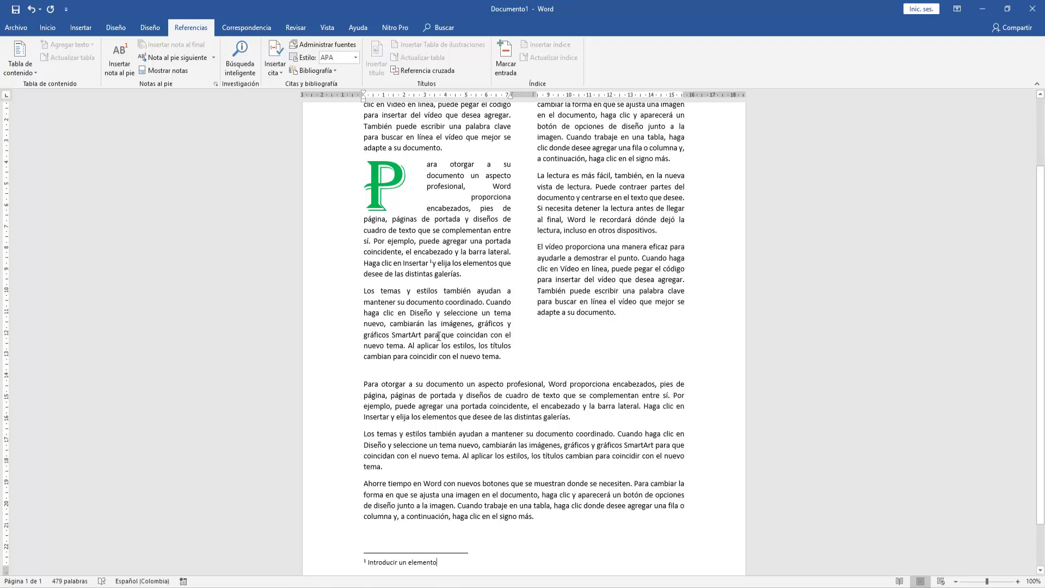
Step: Add a footnote to "galerías" in the first full-width paragraph reading "Lugar donde se encuentran muchos bochinches", and preview it from the word
double_click(553, 417)
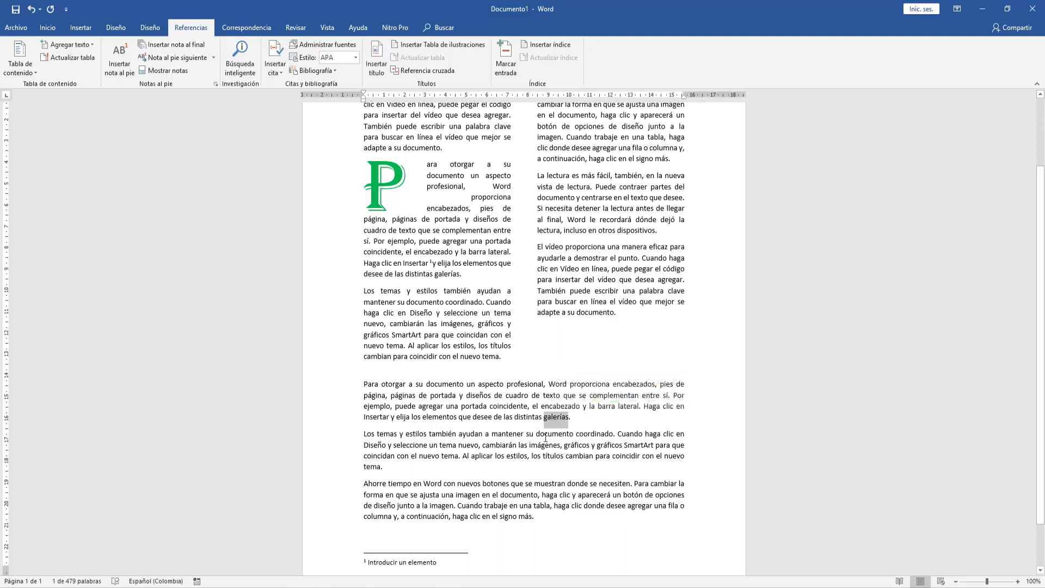
left_click(116, 73)
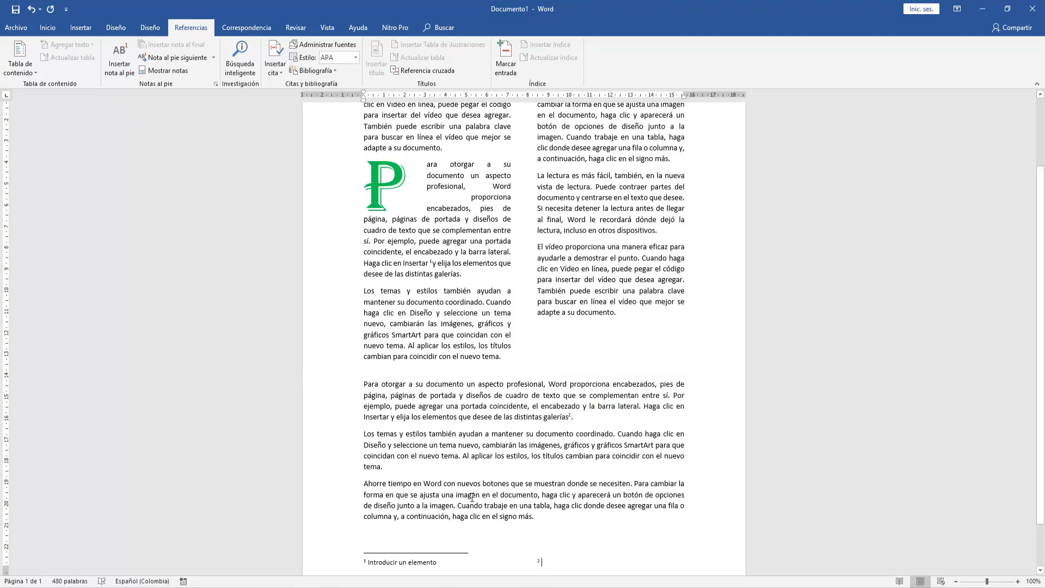
type("Luga")
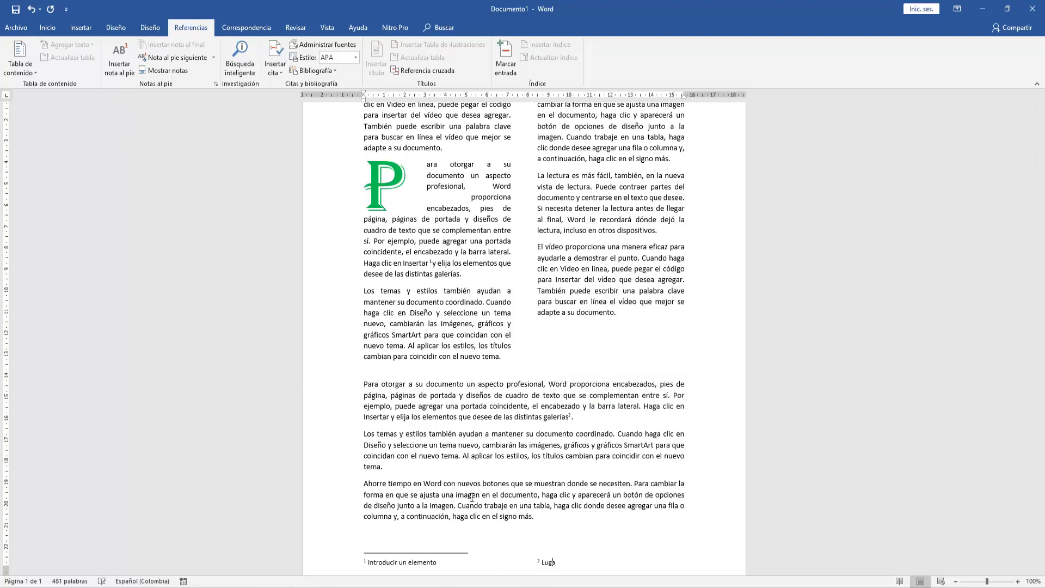
type("r dende se encuentran muchos bochinches")
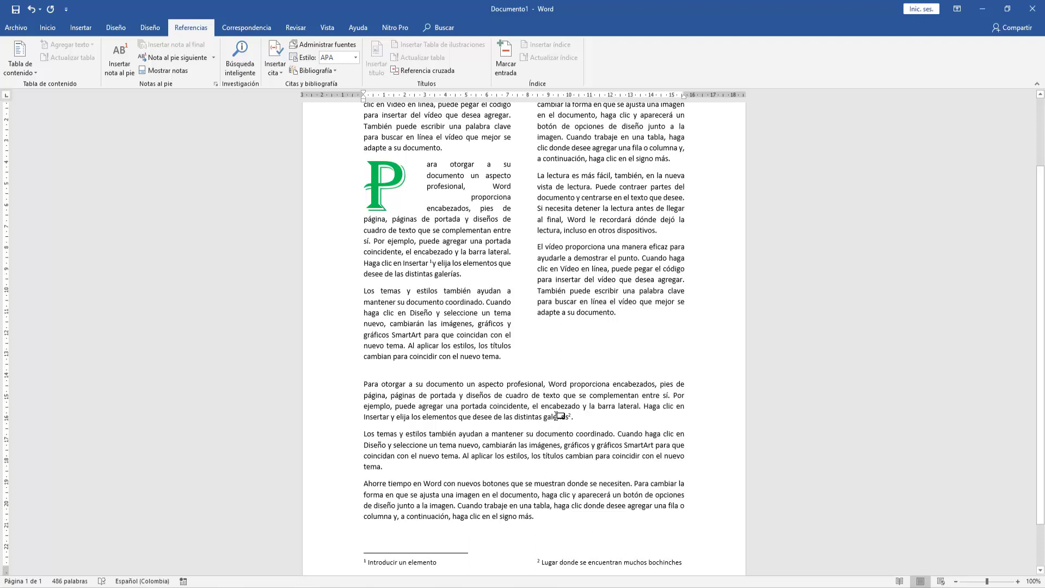
mouse_move(559, 415)
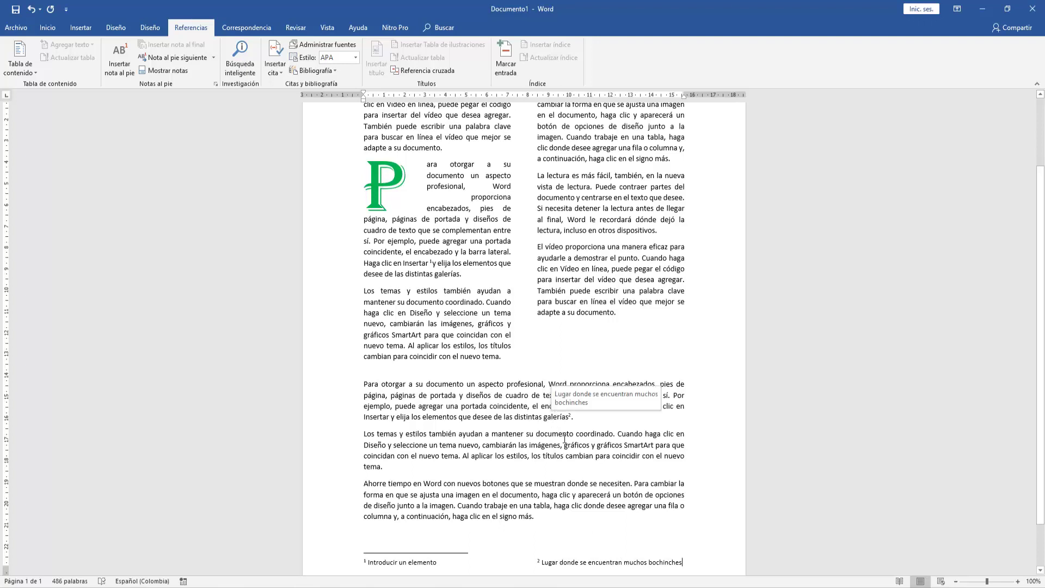
left_click(592, 444)
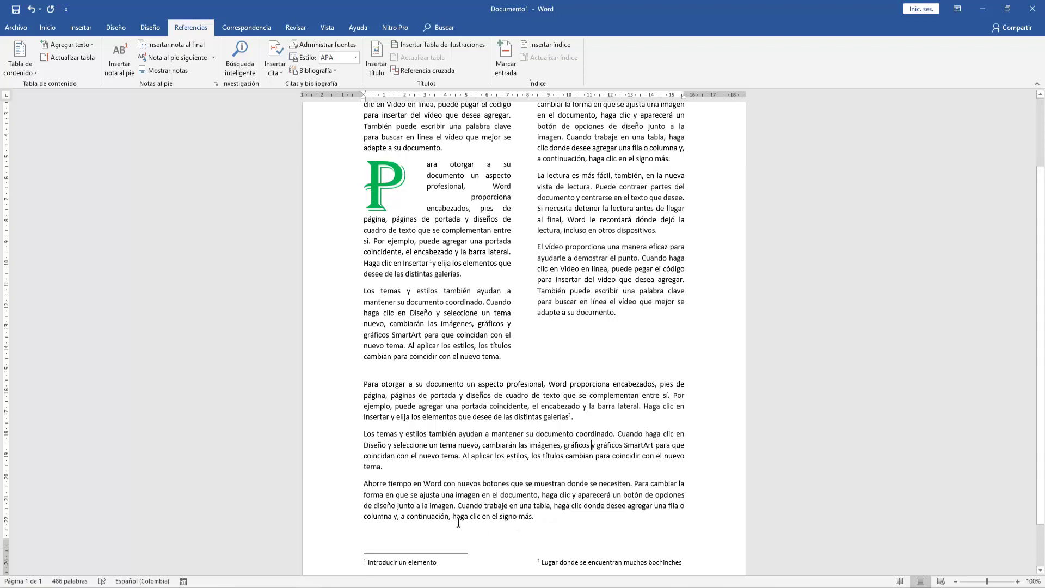
scroll(458, 523, "down", 2)
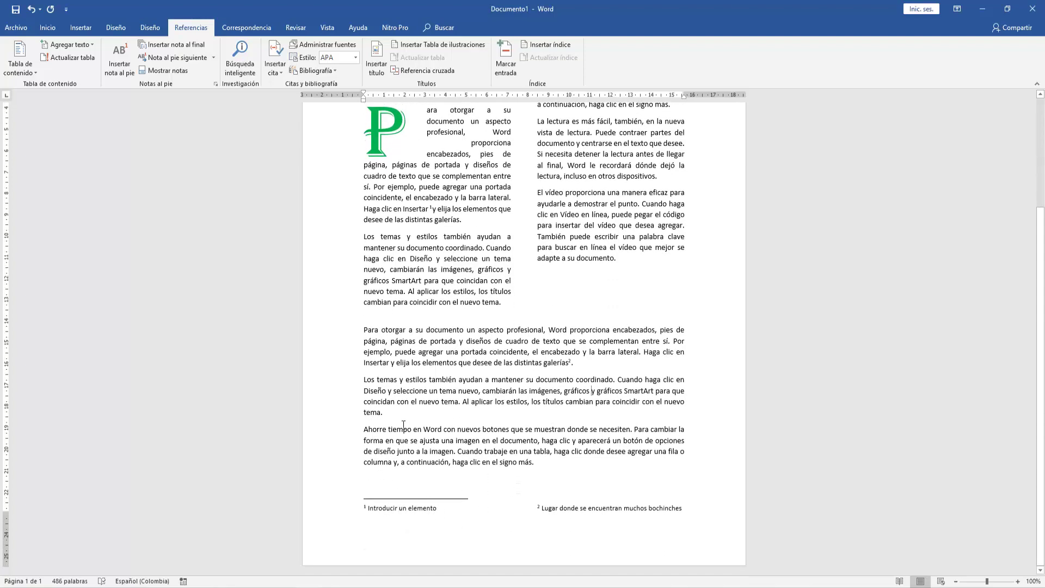
scroll(423, 413, "up", 2)
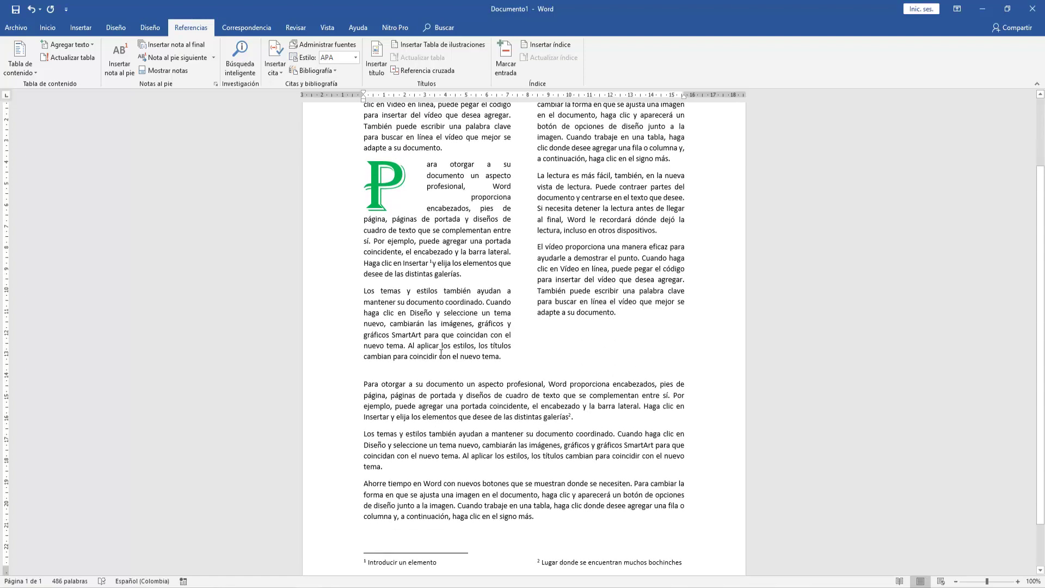
scroll(441, 353, "up", 2)
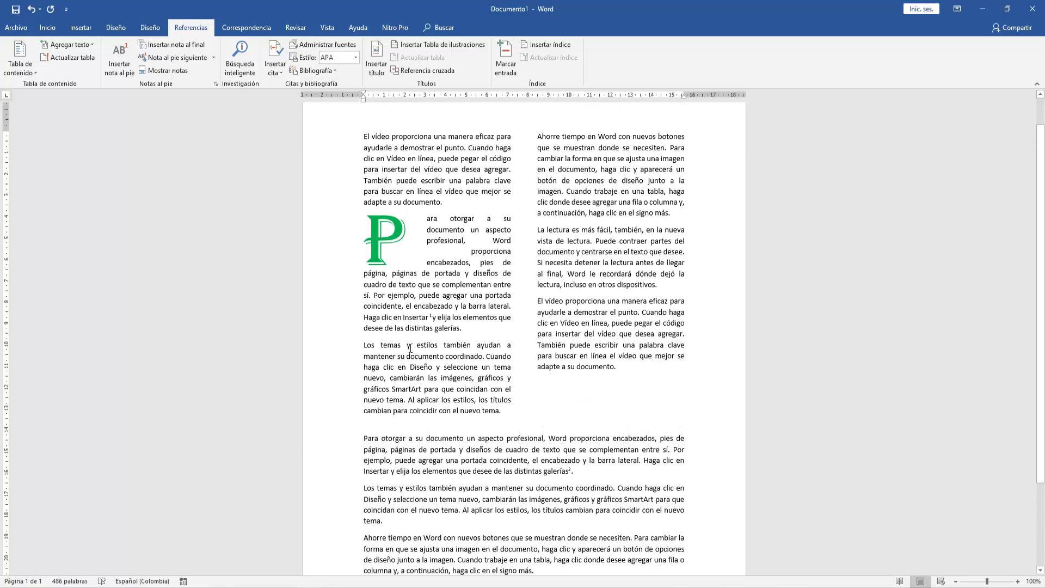